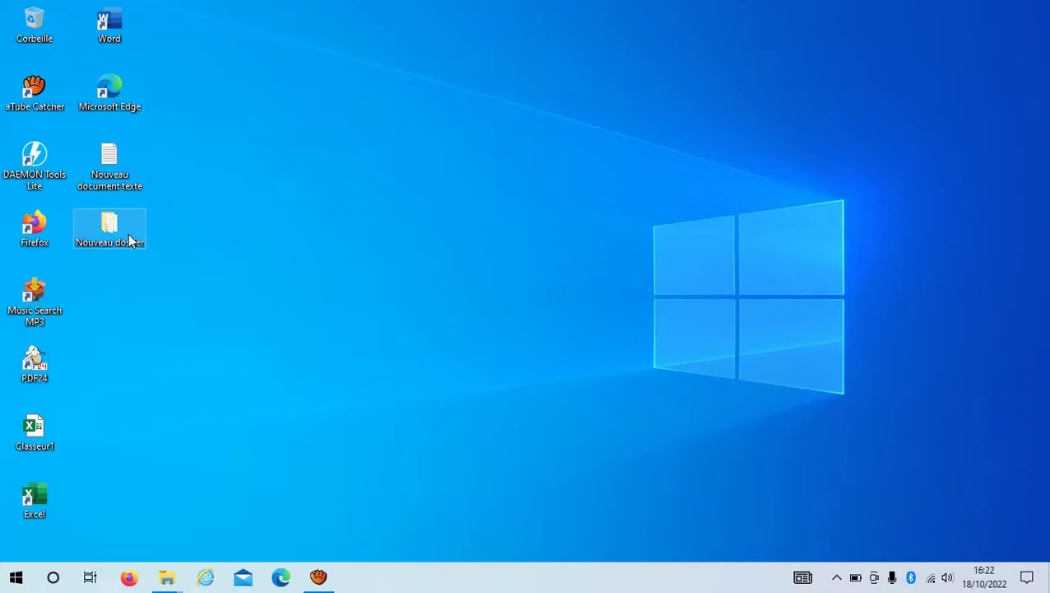
# - Delete the Nouveau dossier folder from the desktop and empty the Recycle Bin
pyautogui.press('Delete')
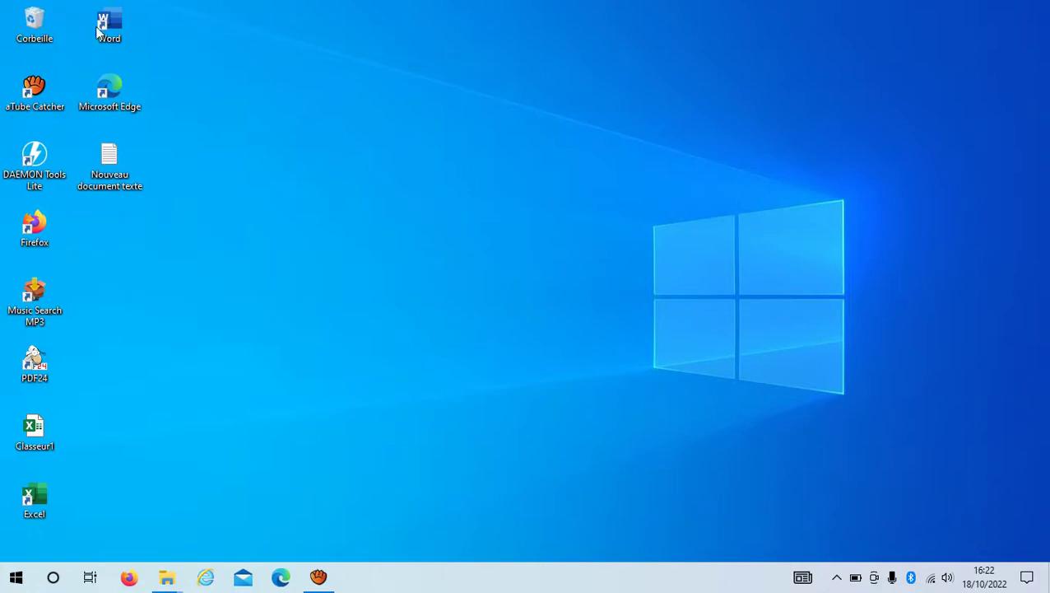
pyautogui.rightClick(33, 27)
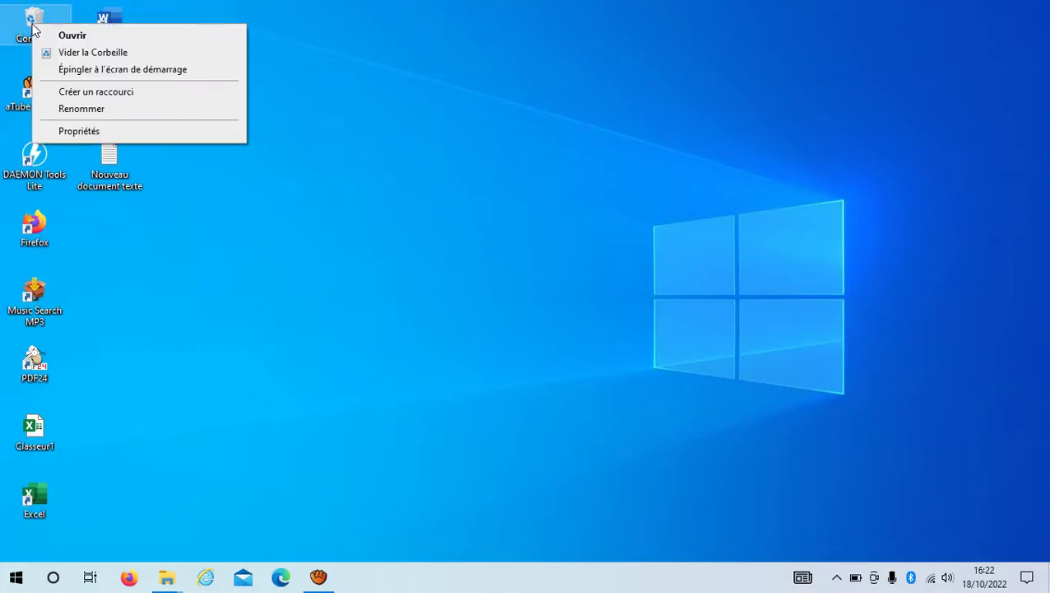
pyautogui.click(72, 52)
pyautogui.click(586, 323)
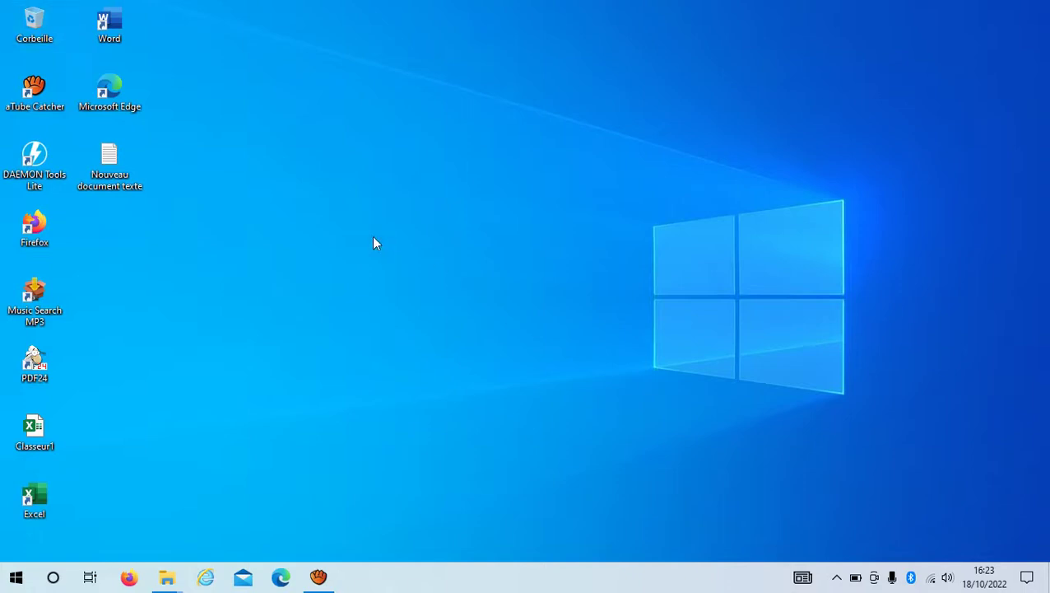
# - Locate the Windows 11 ISO in Téléchargements, and from Ce PC launch Windows 11 Setup on the BD-ROM drive (E:)
pyautogui.moveTo(167, 577)
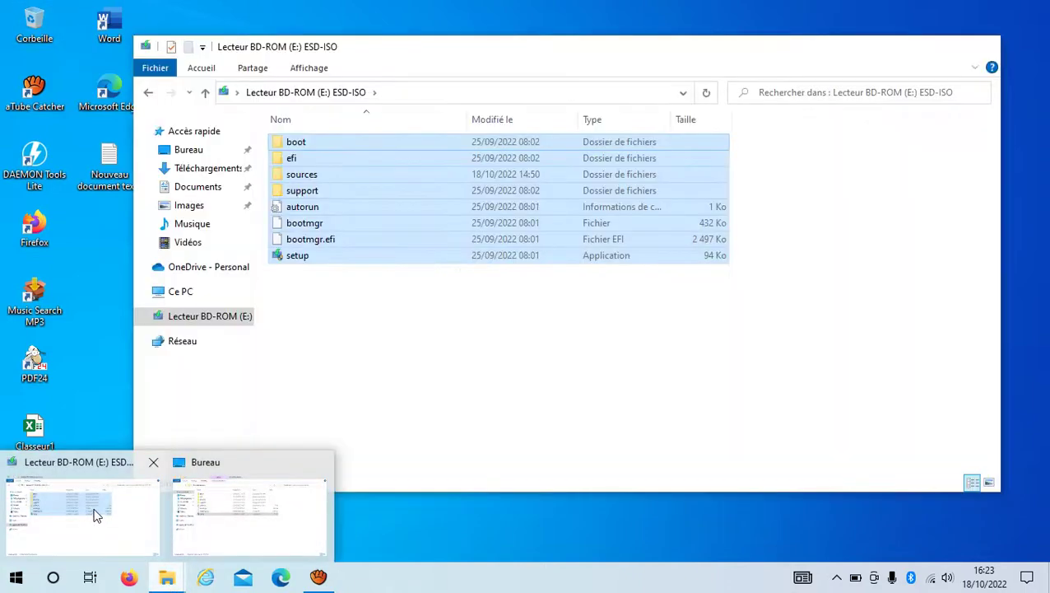
pyautogui.click(98, 513)
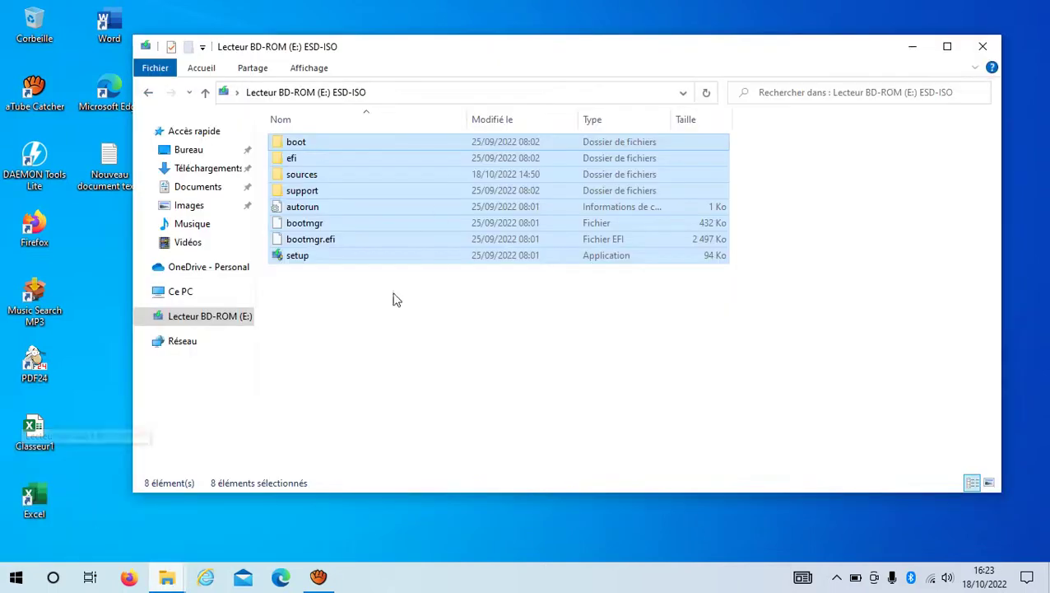
pyautogui.click(212, 292)
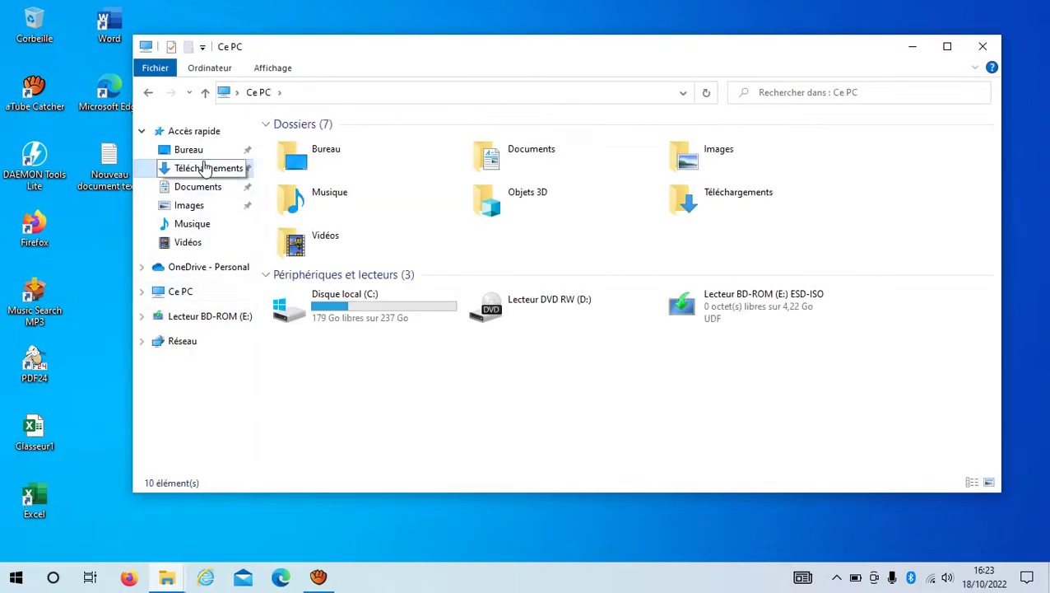
pyautogui.click(175, 168)
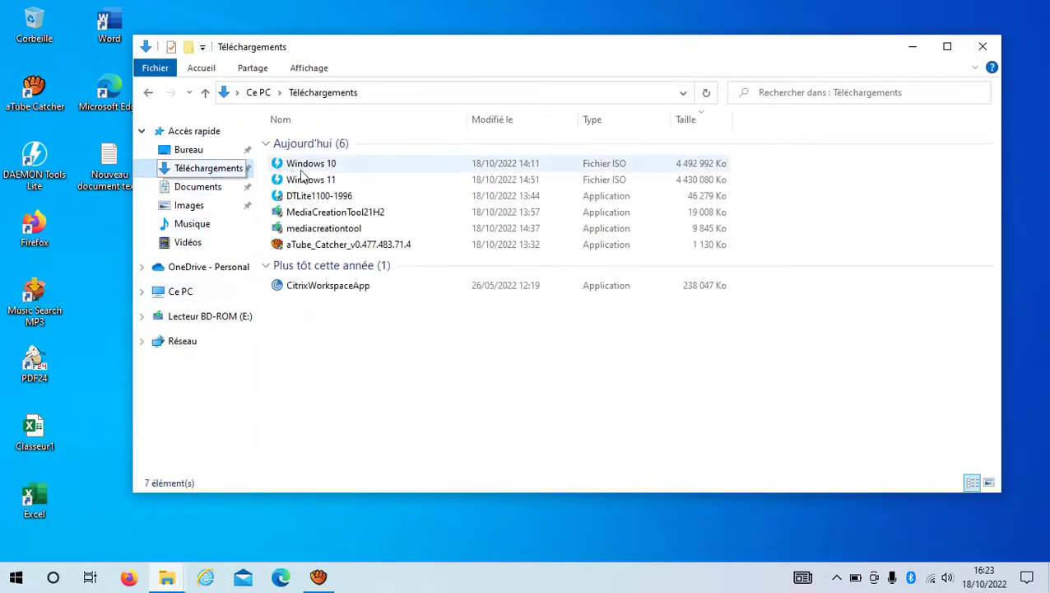
pyautogui.click(353, 179)
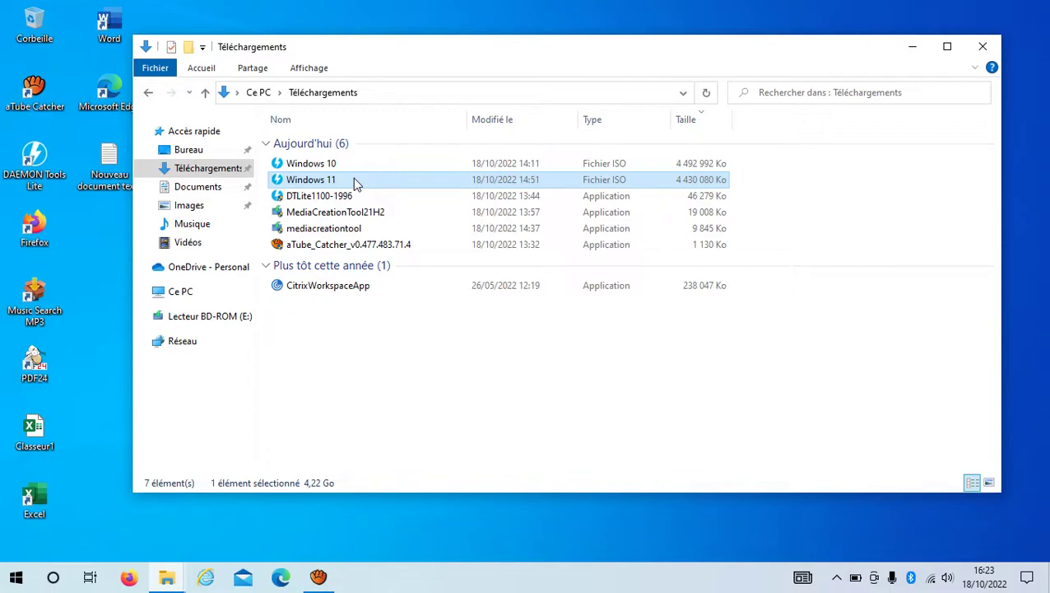
pyautogui.click(173, 295)
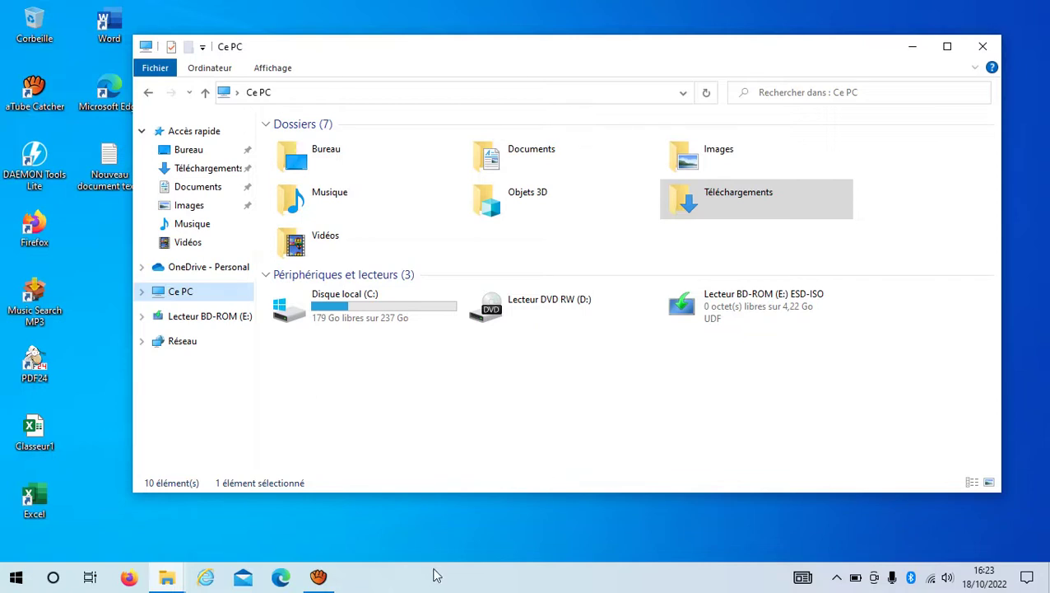
# - Check the Windows 11 compatibility notice on the Windows Update page of the system settings, and close the settings
pyautogui.rightClick(438, 581)
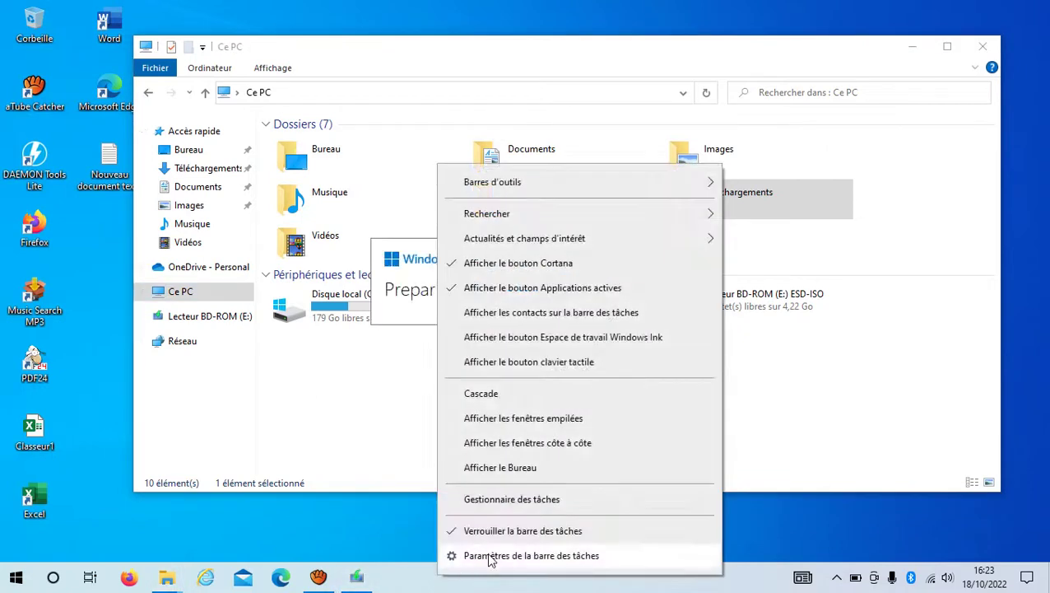
pyautogui.click(489, 557)
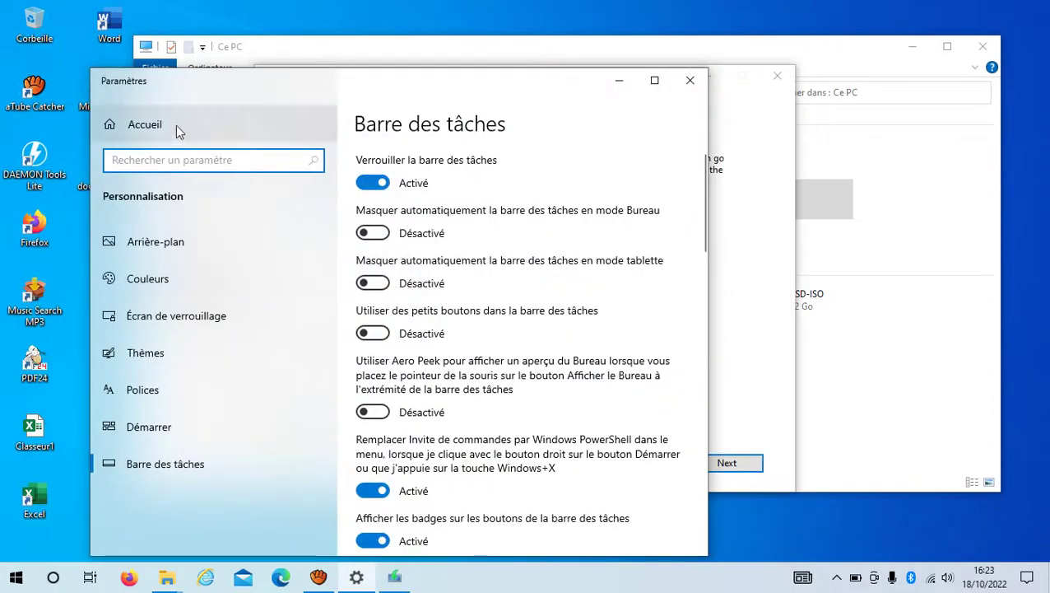
pyautogui.click(175, 125)
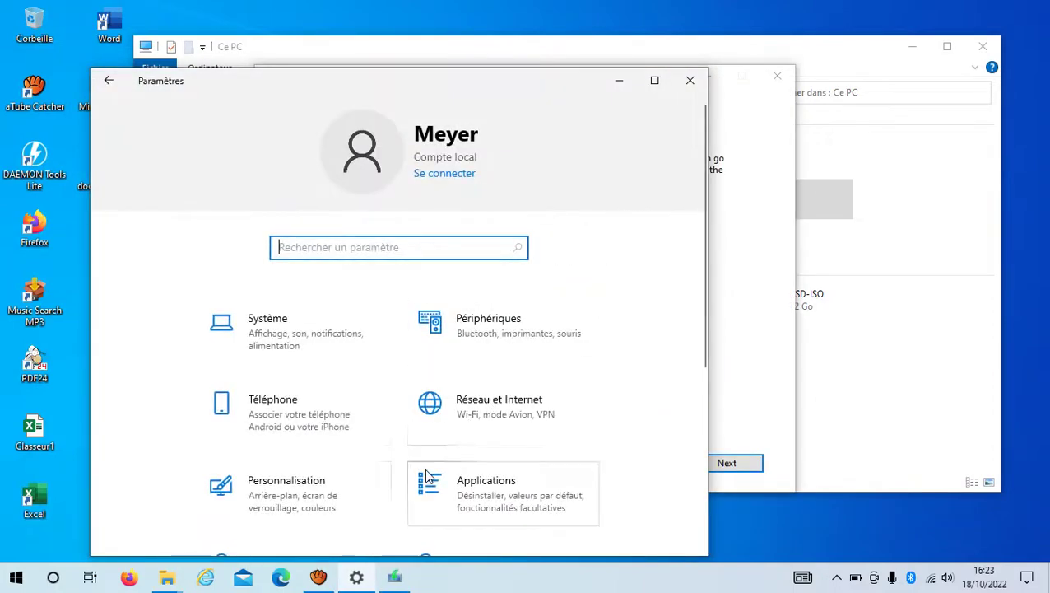
pyautogui.scroll(-5, 425, 469)
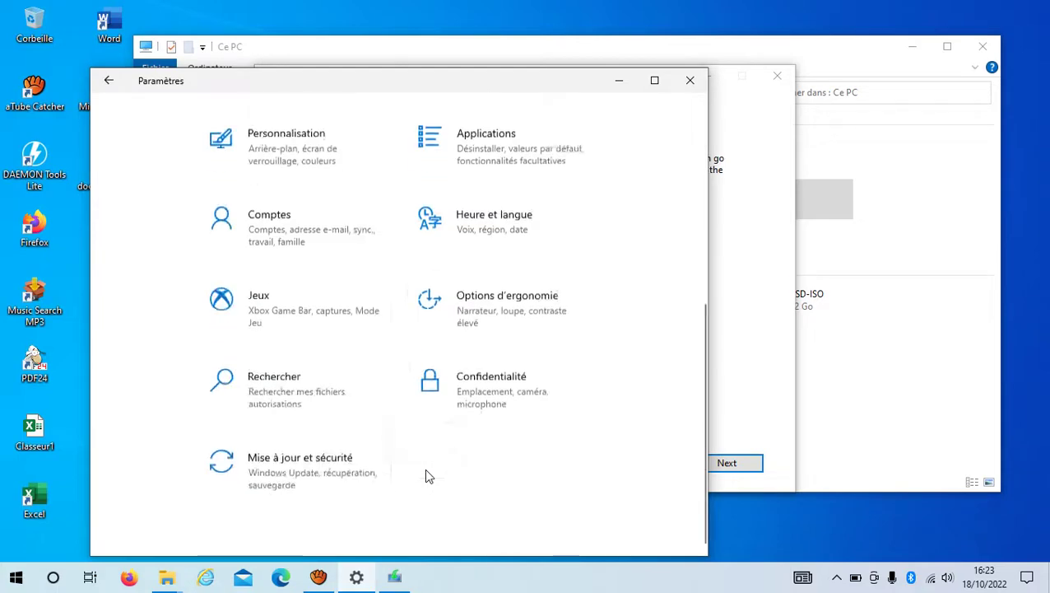
pyautogui.click(335, 493)
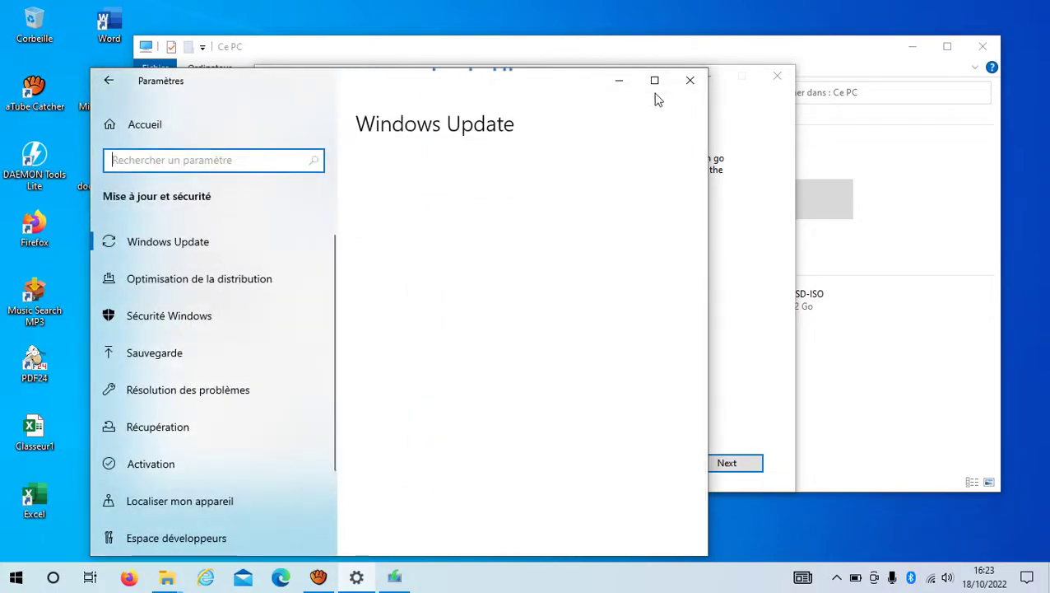
pyautogui.click(655, 81)
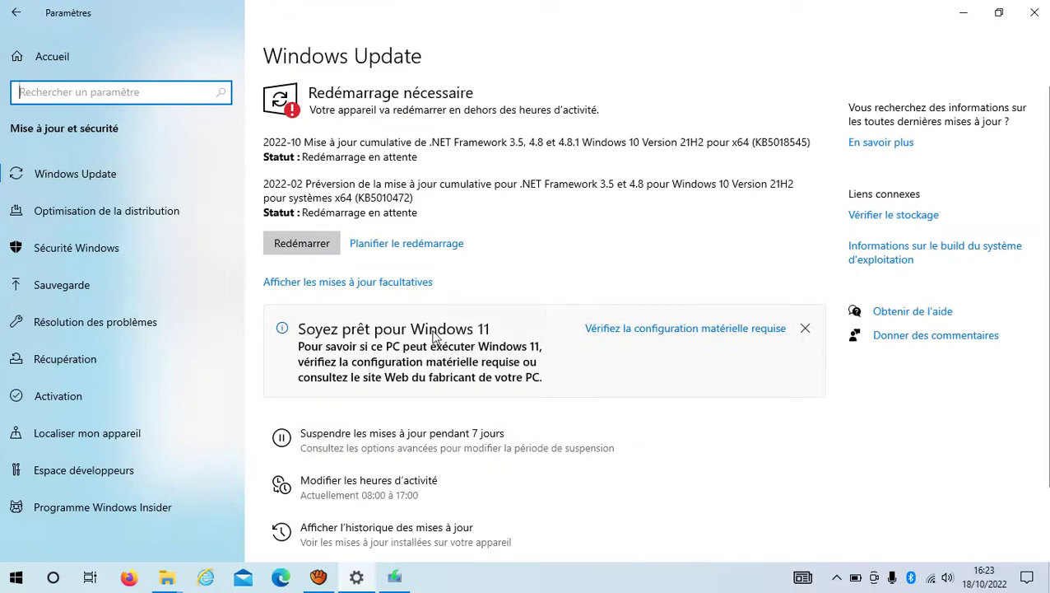
pyautogui.click(1034, 12)
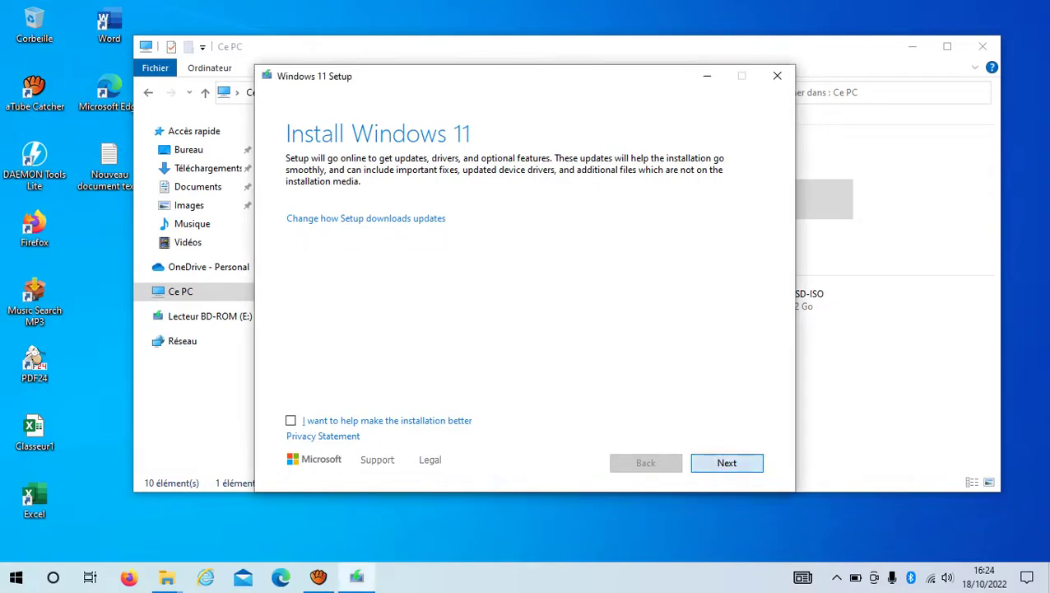
# - Run the Windows 11 Setup compatibility check with the Ce PC window minimized, and close Setup
pyautogui.click(727, 462)
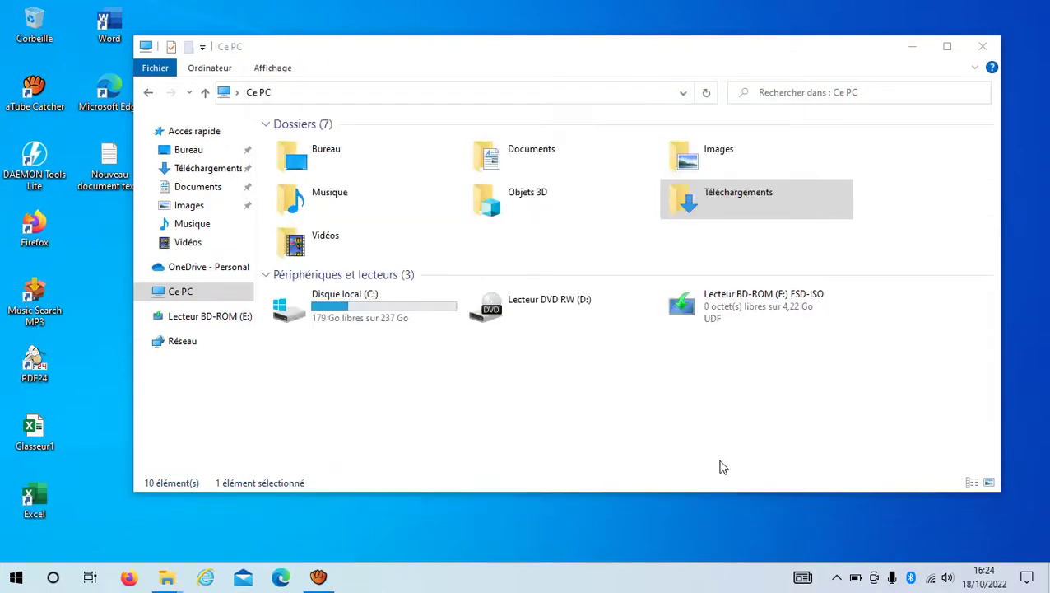
pyautogui.click(913, 46)
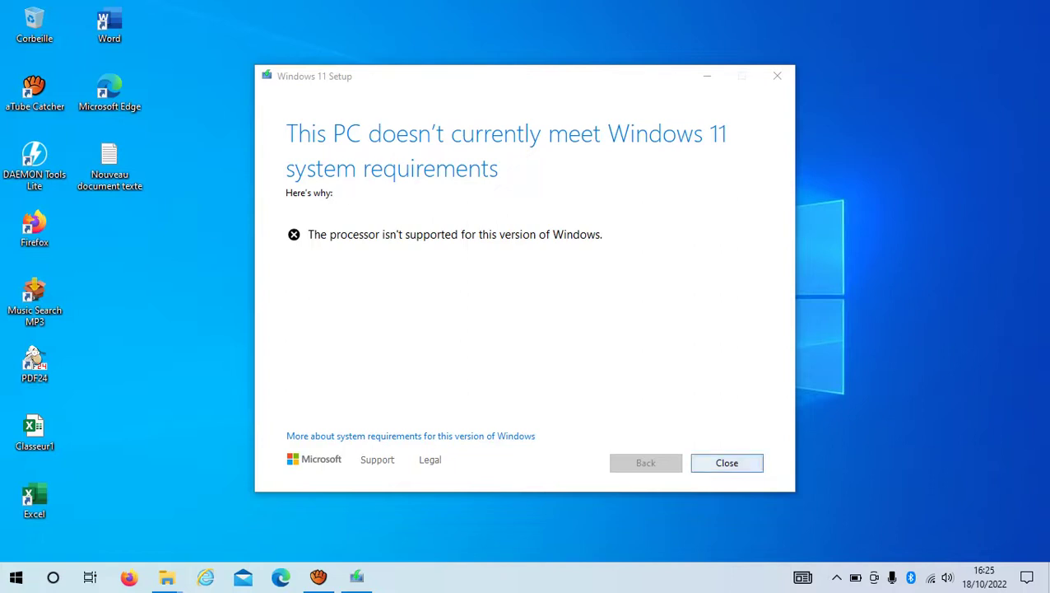
pyautogui.click(727, 463)
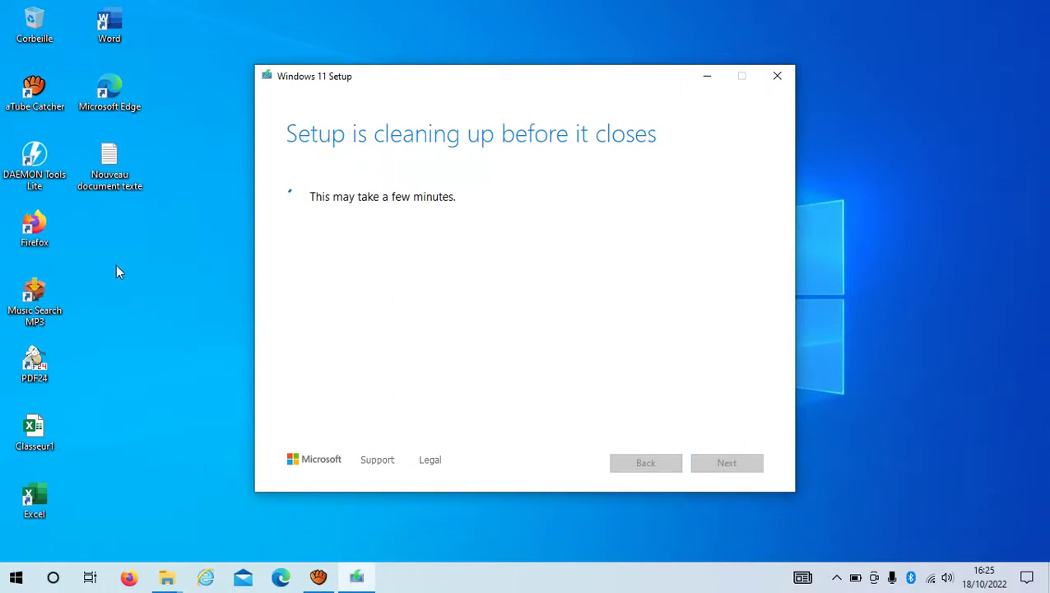
# - Create a new folder on the desktop and keep its default name
pyautogui.click(118, 242)
pyautogui.rightClick(118, 242)
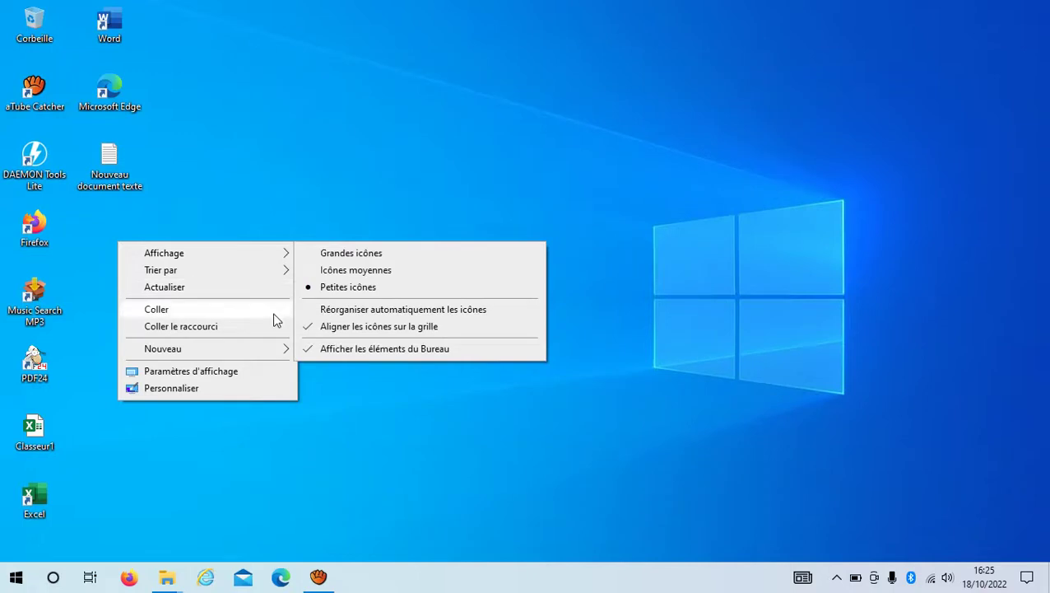
pyautogui.moveTo(269, 351)
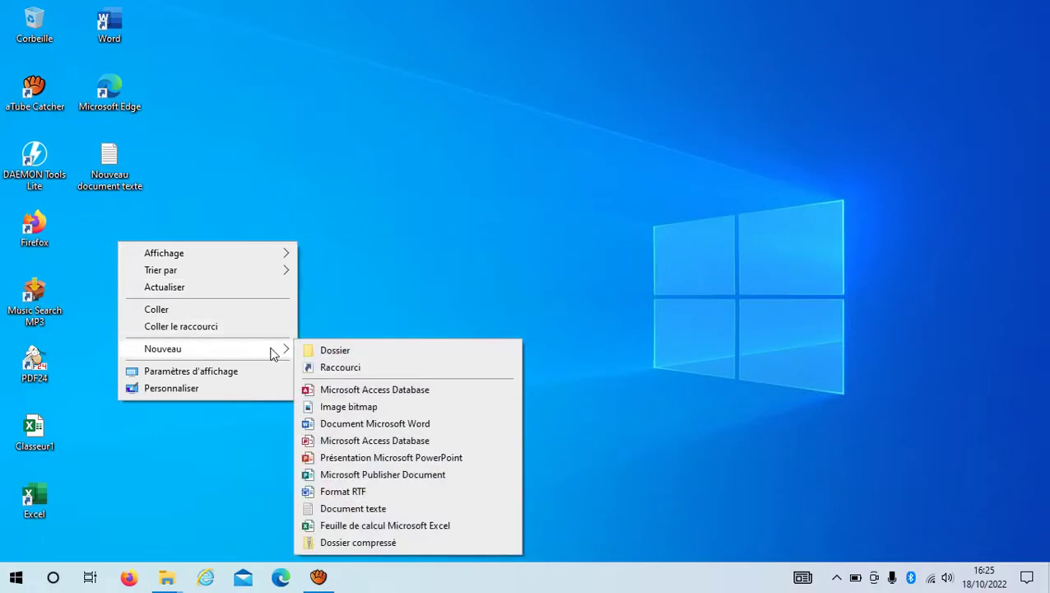
pyautogui.click(311, 351)
pyautogui.click(258, 238)
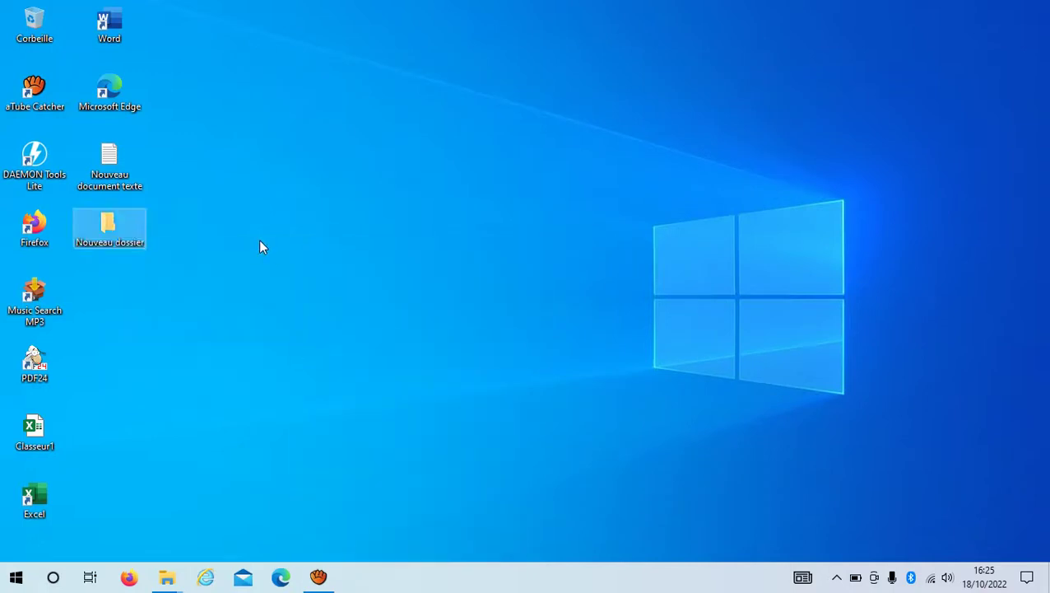
# - Copy all the Windows 11 installation files and folders from the root of the BD-ROM drive (E:)
pyautogui.click(167, 577)
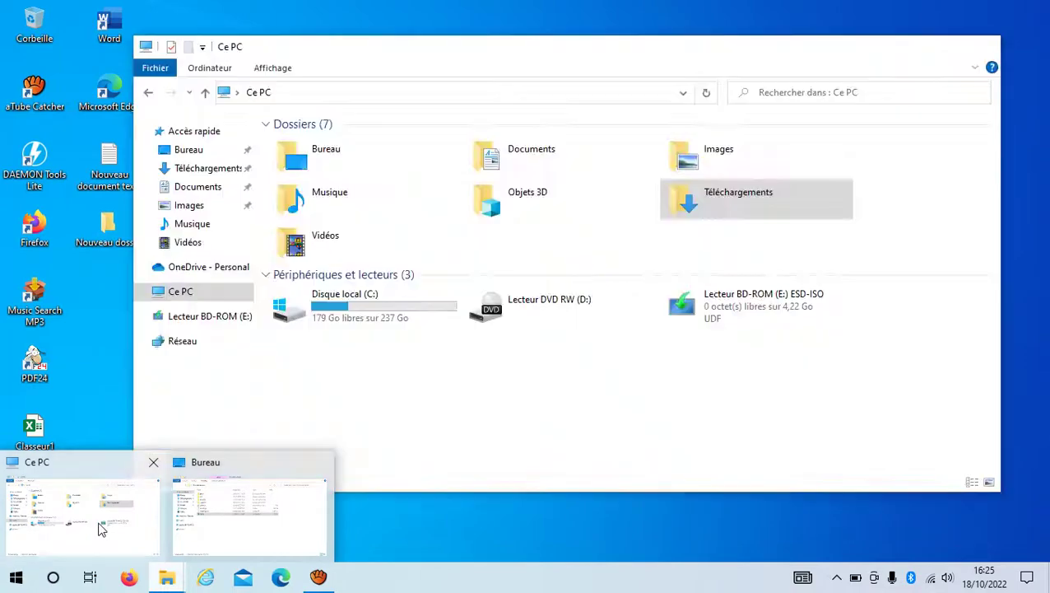
pyautogui.click(100, 528)
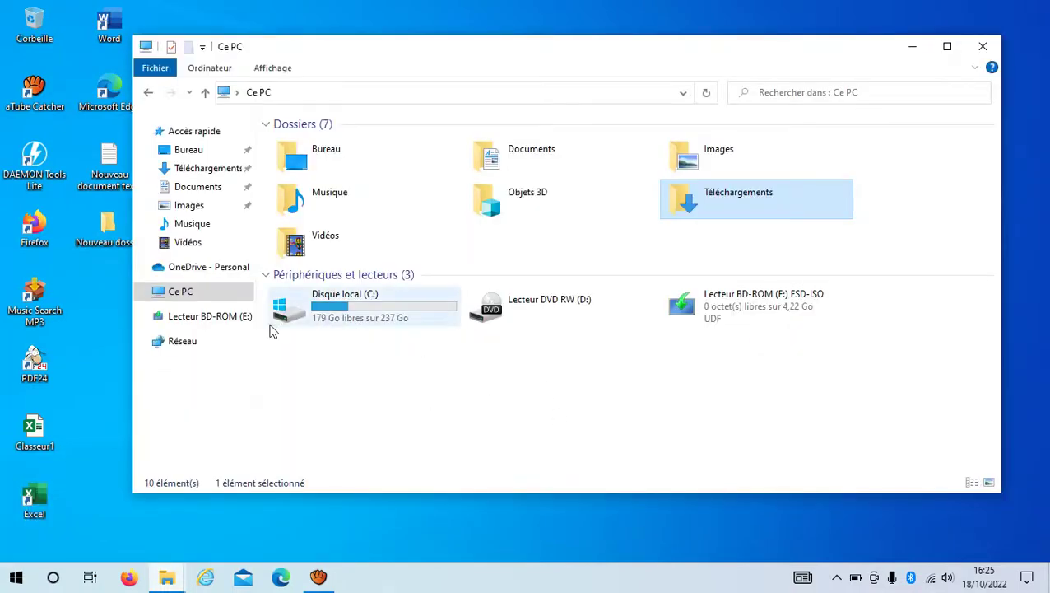
pyautogui.click(237, 320)
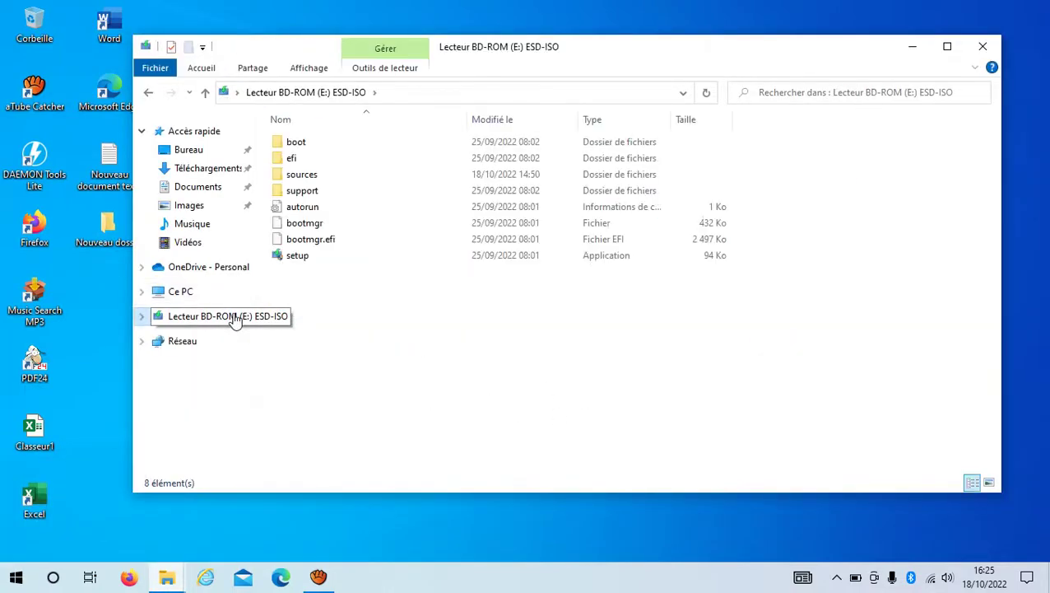
pyautogui.moveTo(308, 286); pyautogui.dragTo(310, 145)
pyautogui.rightClick(310, 145)
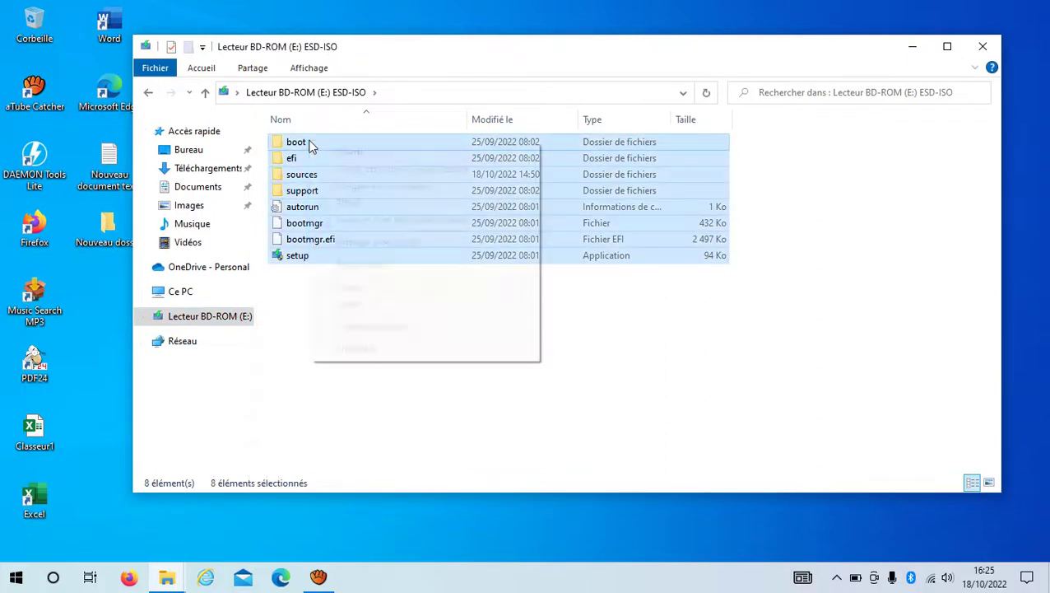
pyautogui.click(410, 288)
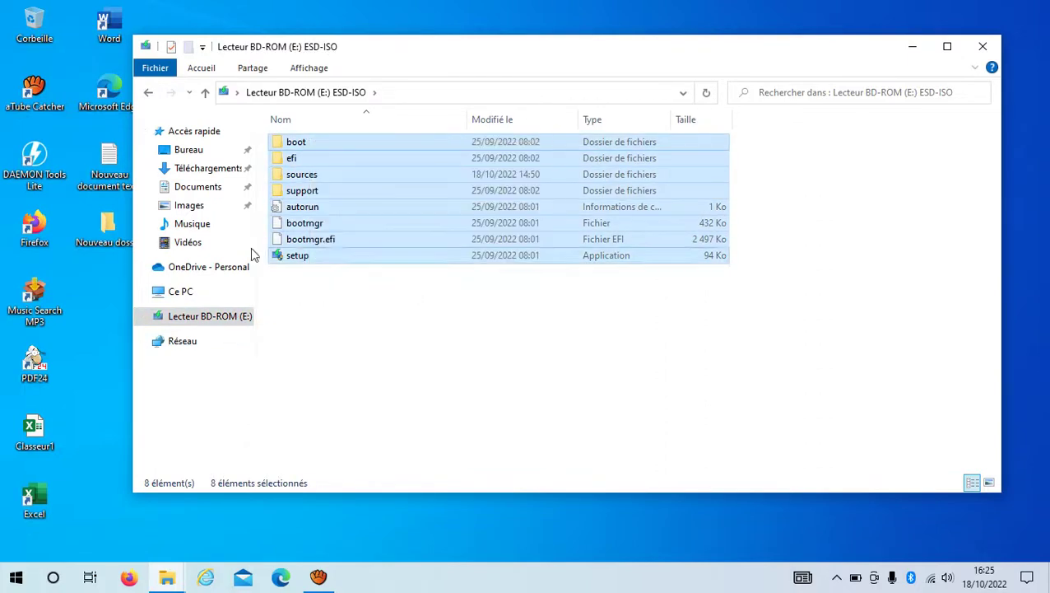
# - Paste the copied installation files into the empty Nouveau dossier folder on the desktop
pyautogui.doubleClick(106, 226)
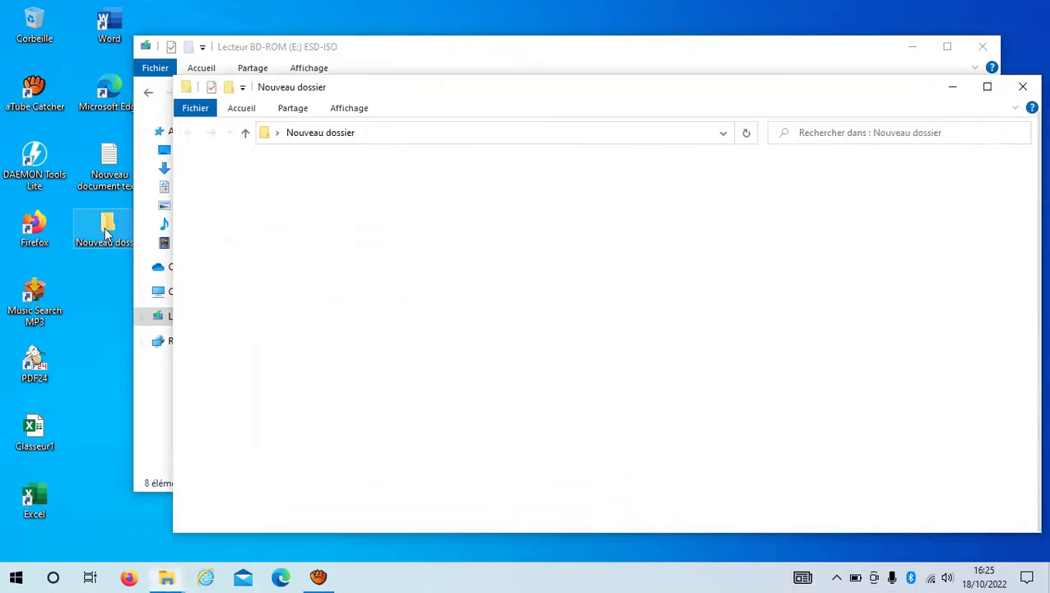
pyautogui.rightClick(493, 288)
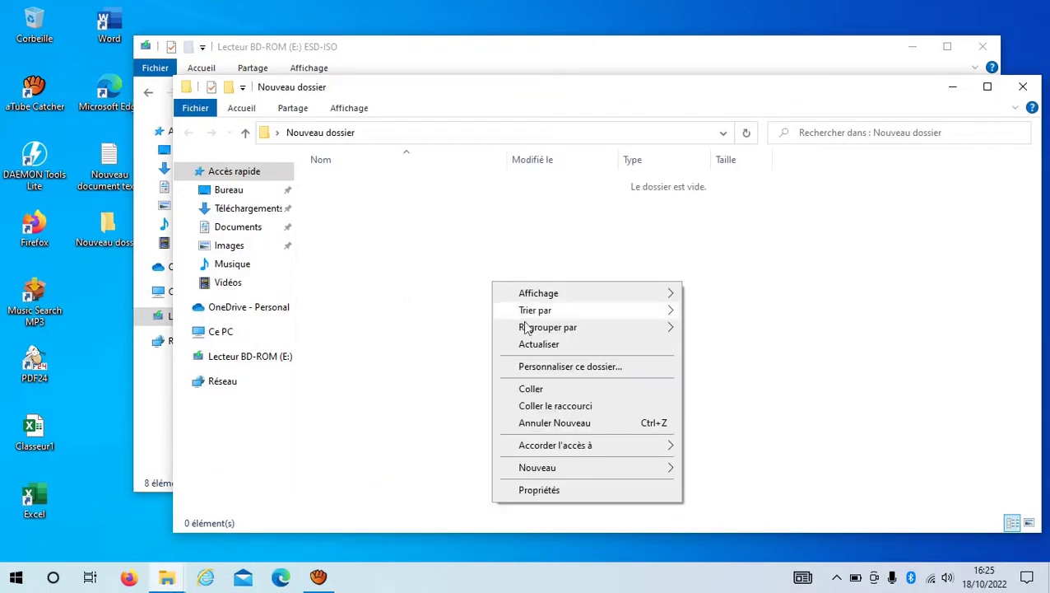
pyautogui.click(546, 391)
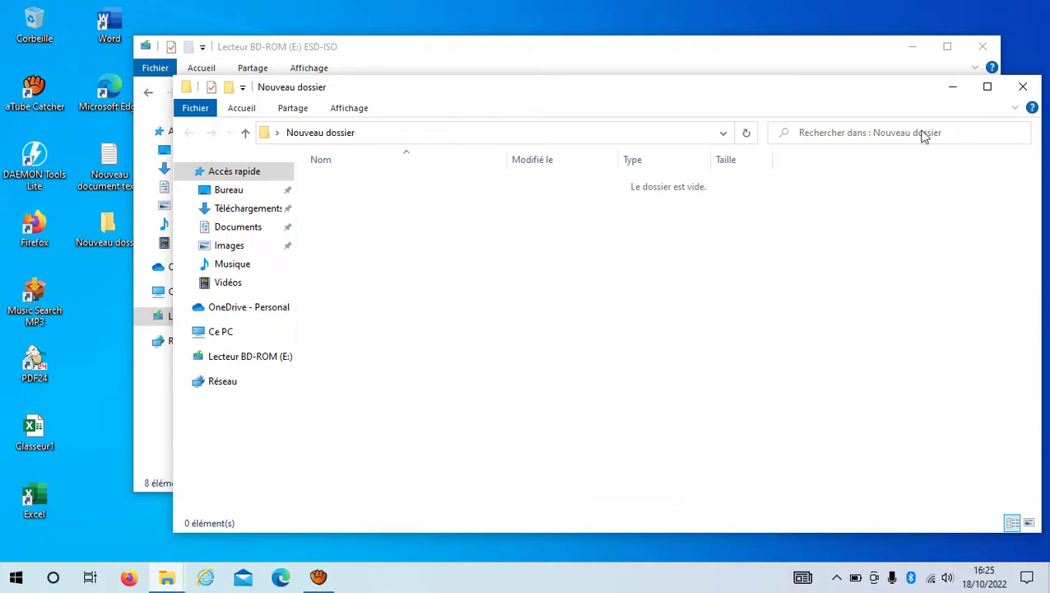
# - Minimize the Nouveau dossier and BD-ROM drive windows, and move the copy progress window out of the way
pyautogui.click(957, 92)
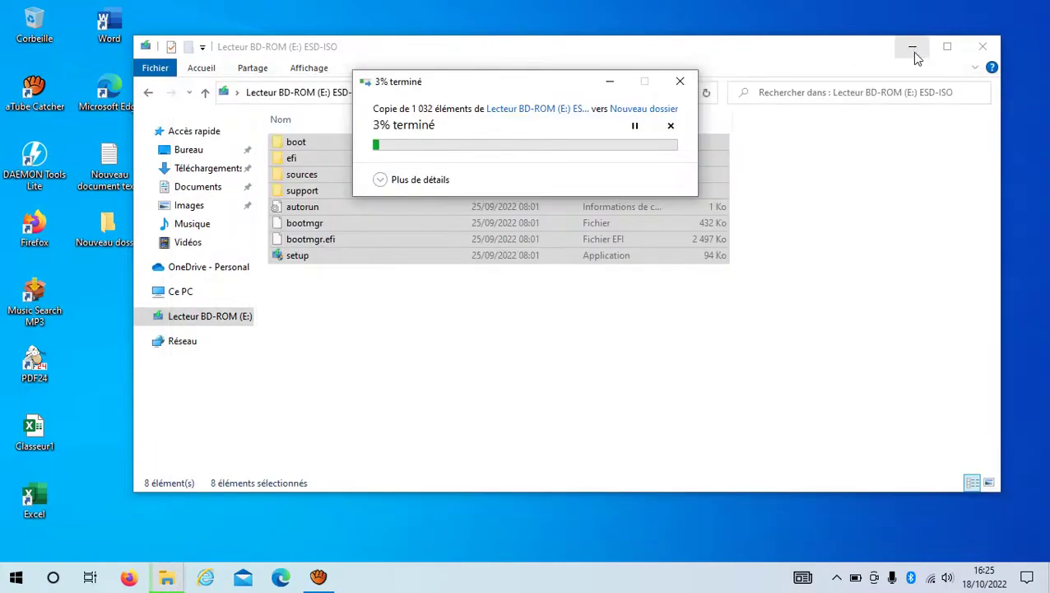
pyautogui.click(912, 47)
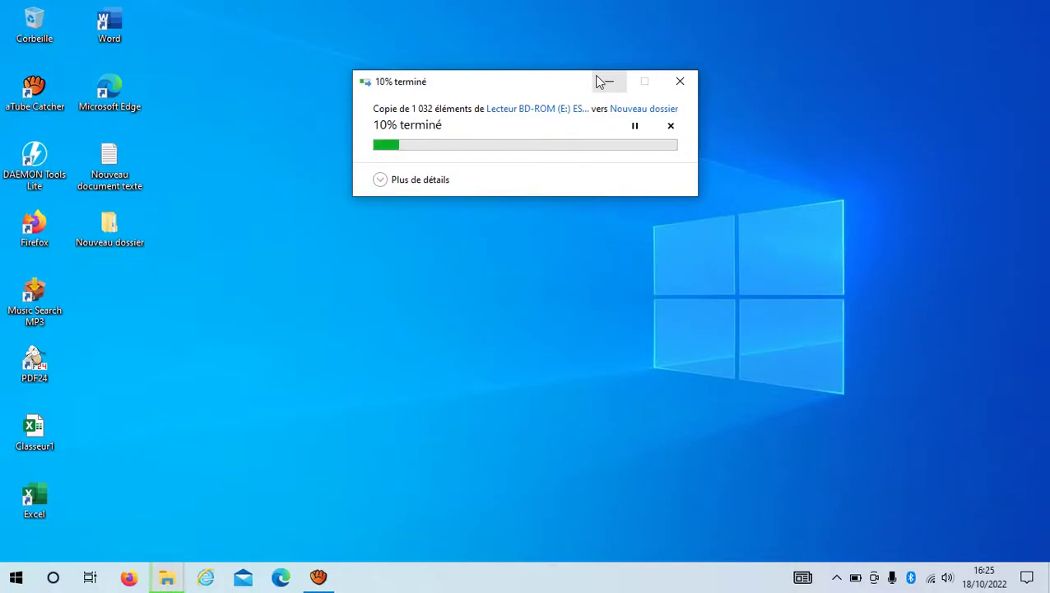
pyautogui.moveTo(564, 82); pyautogui.dragTo(770, 26)
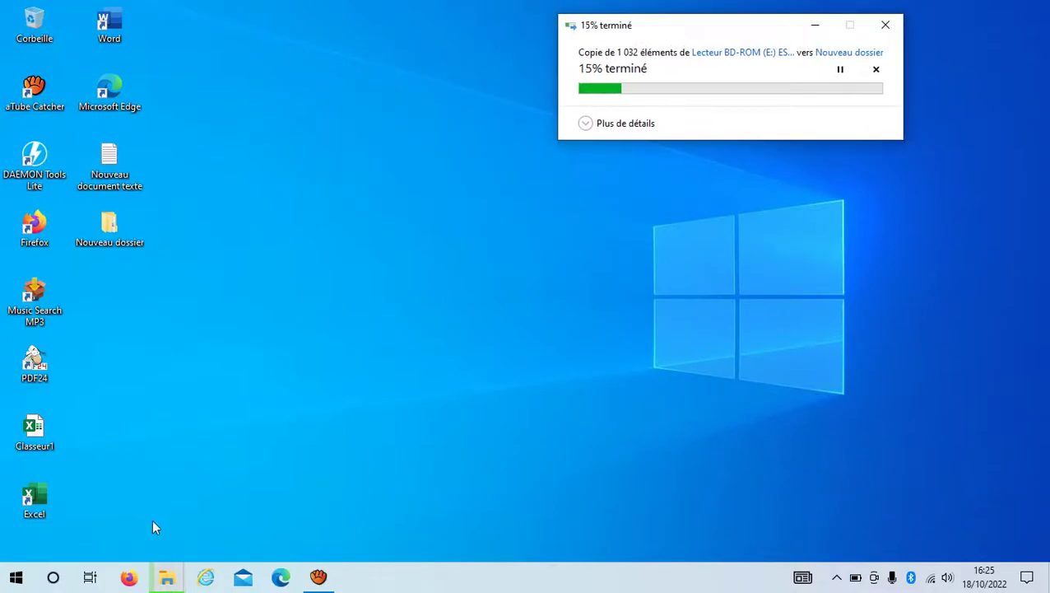
# - Mount the Windows 10 ISO file from the Téléchargements folder
pyautogui.moveTo(167, 576)
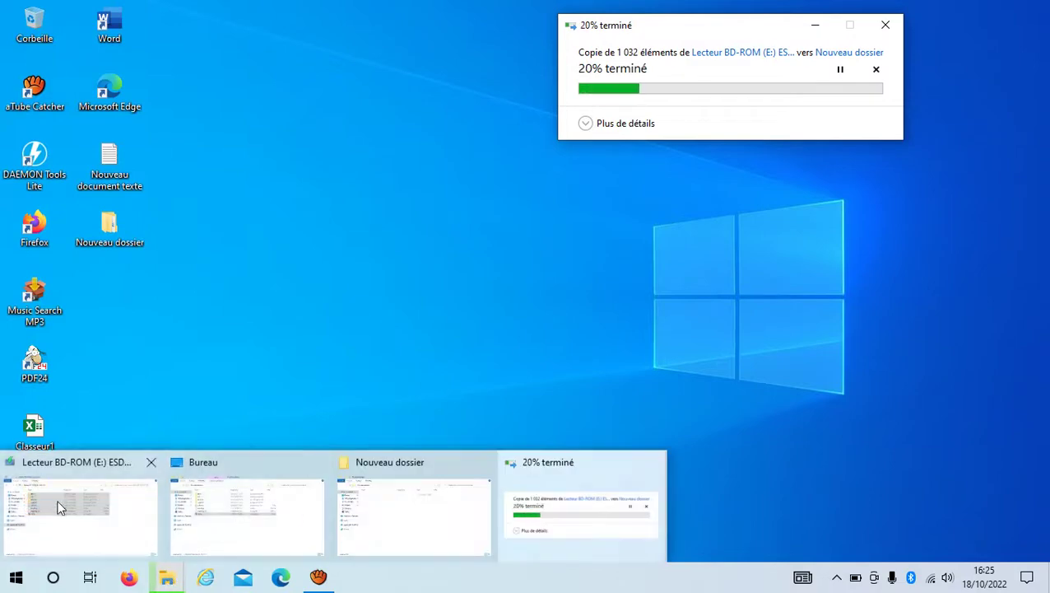
pyautogui.click(254, 502)
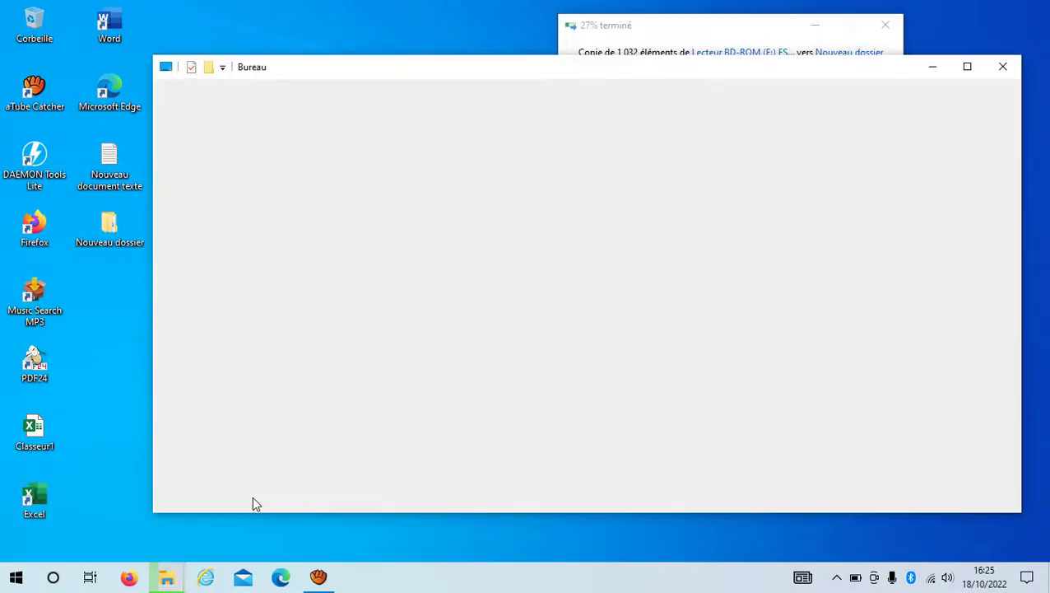
pyautogui.click(230, 188)
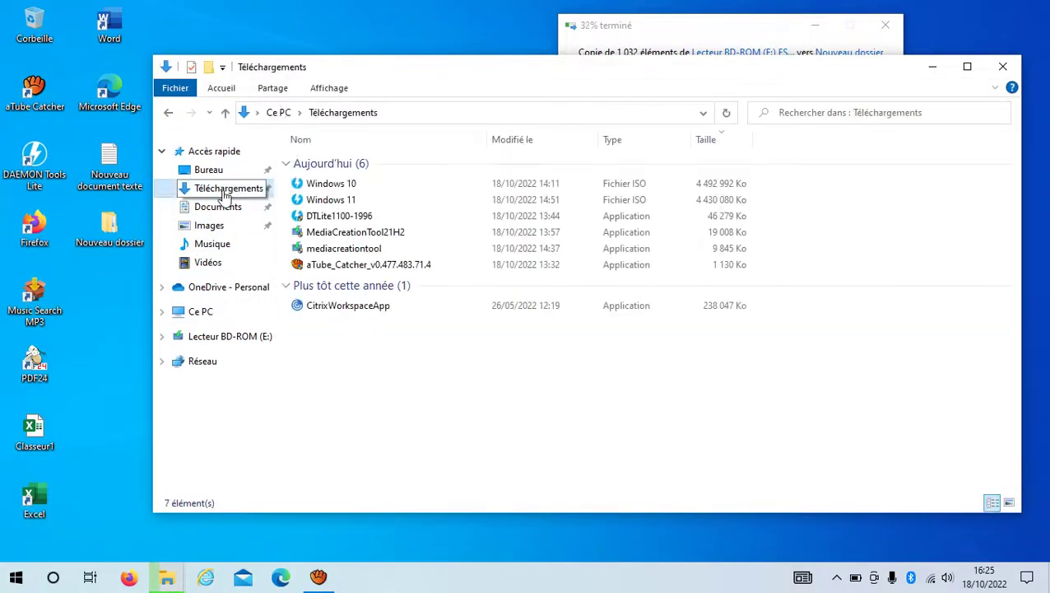
pyautogui.click(340, 189)
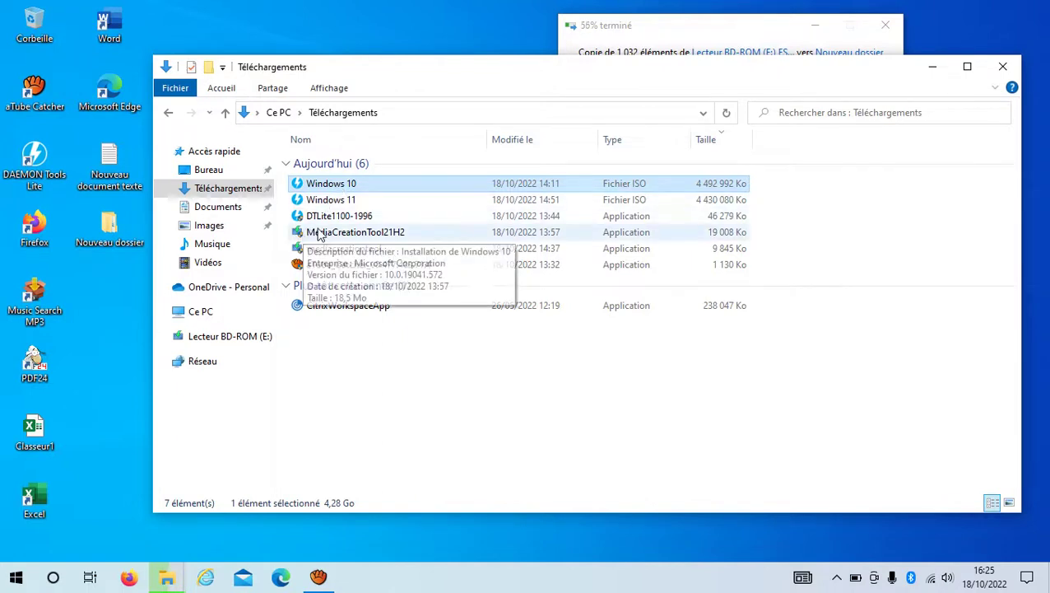
# - Open the sources folder on the newly mounted Windows 10 BD-ROM drive (F:)
pyautogui.click(217, 312)
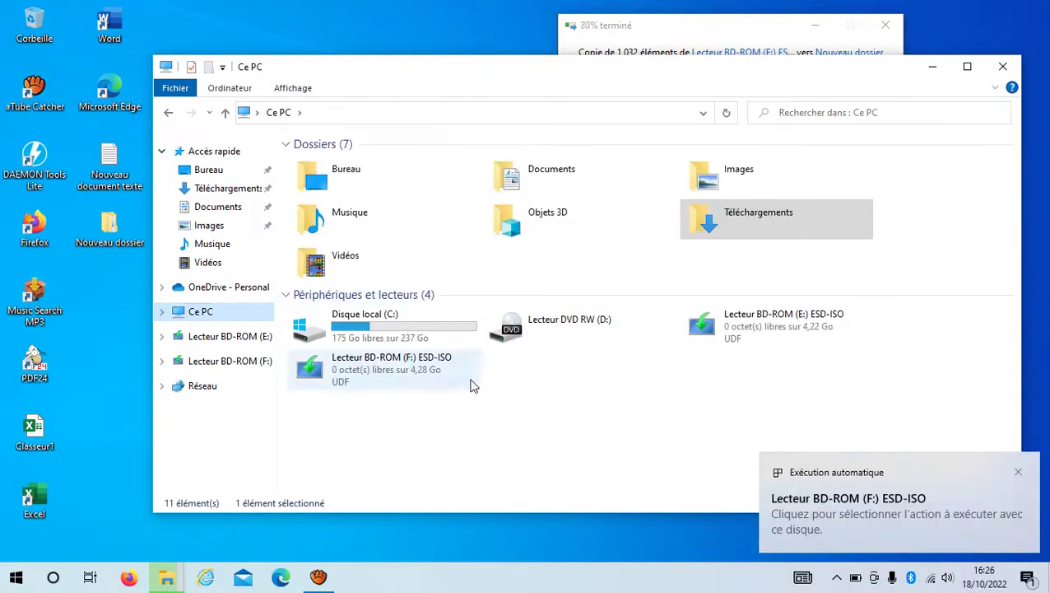
pyautogui.click(431, 378)
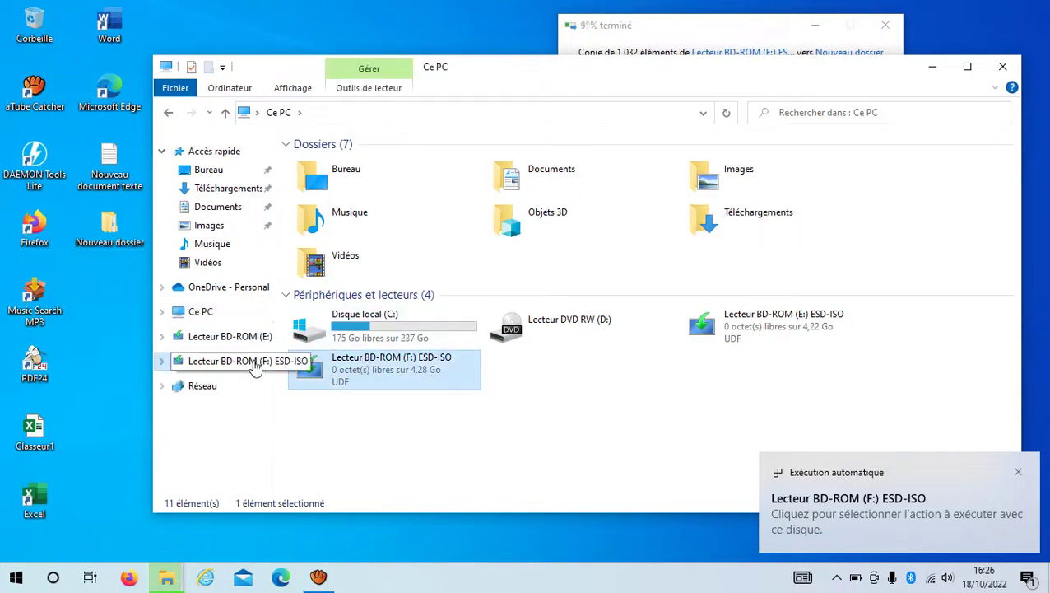
pyautogui.click(254, 363)
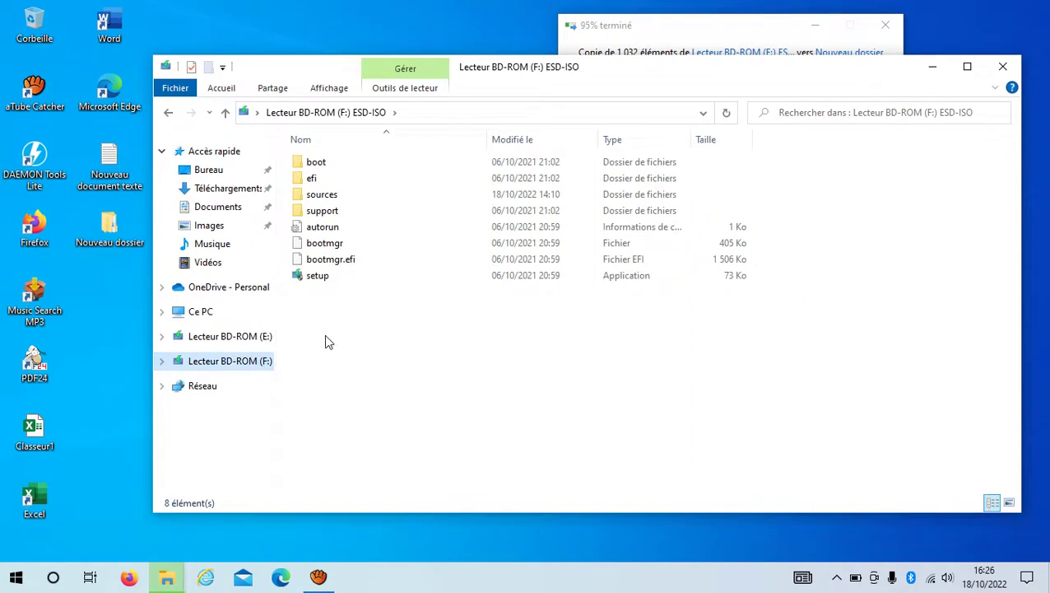
pyautogui.moveTo(324, 334); pyautogui.dragTo(324, 156)
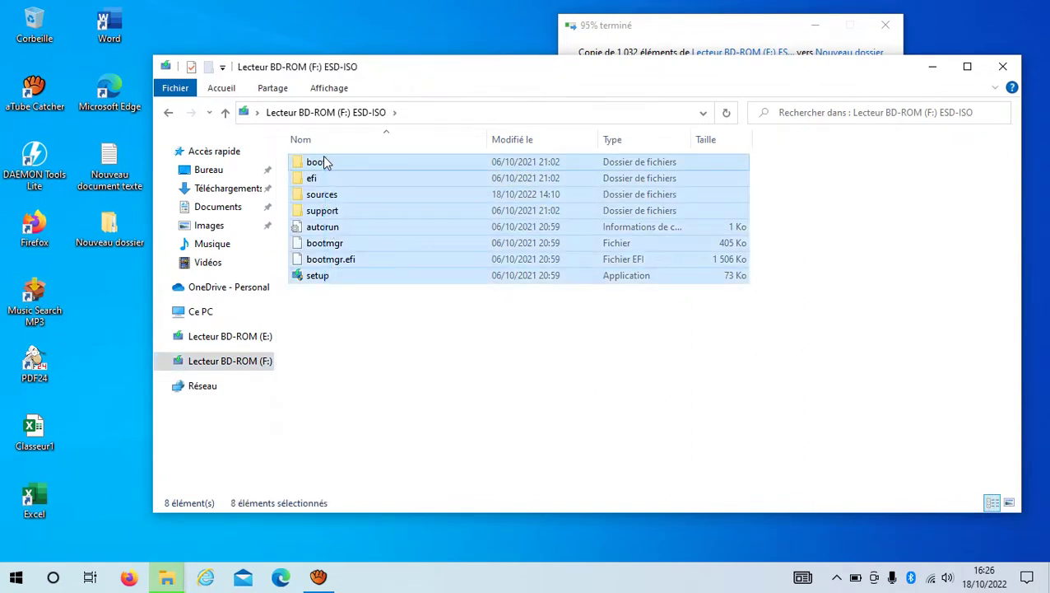
pyautogui.doubleClick(355, 199)
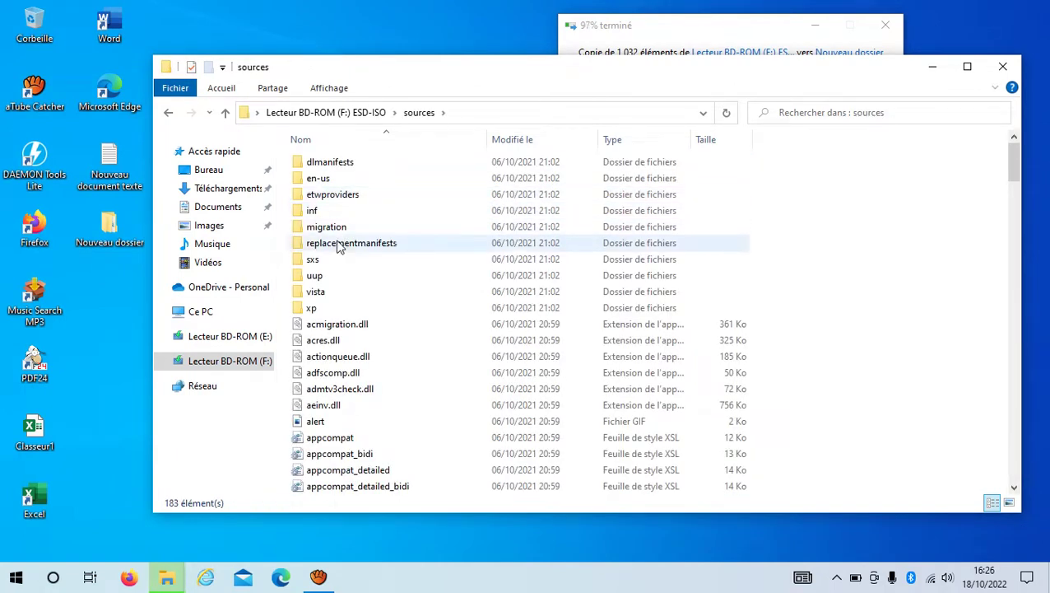
# - Copy appraiserres.dll from the Windows 10 sources folder and close that folder window
pyautogui.click(370, 376)
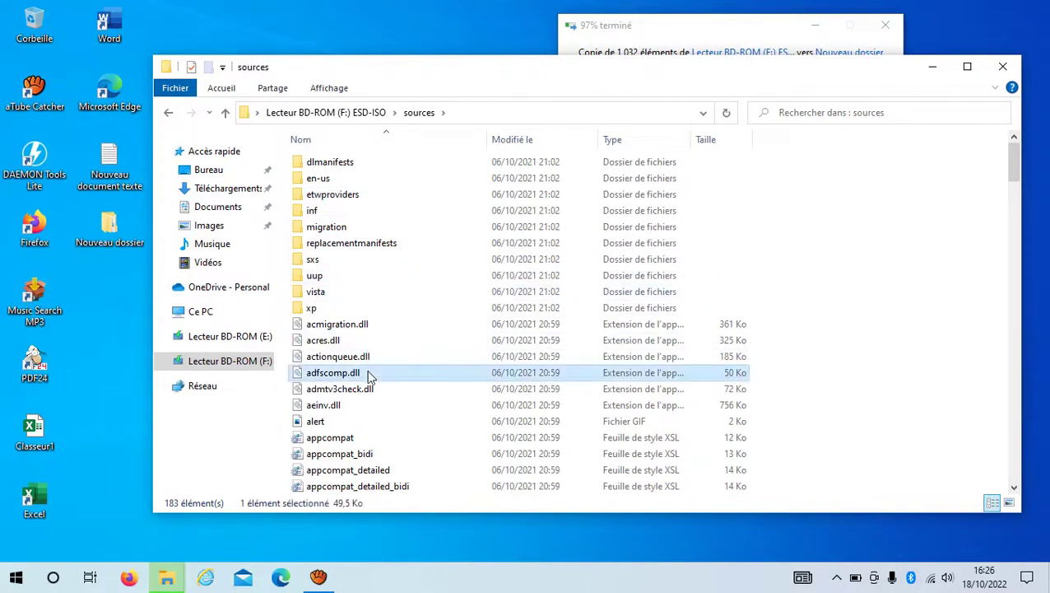
pyautogui.press('Down')
pyautogui.press('Down')
pyautogui.press('Down')
pyautogui.press('Down')
pyautogui.press('Down')
pyautogui.press('Down')
pyautogui.press('Down')
pyautogui.press('Down')
pyautogui.press('Down')
pyautogui.press('Down')
pyautogui.press('Down')
pyautogui.press('Down')
pyautogui.press('Down')
pyautogui.press('Down')
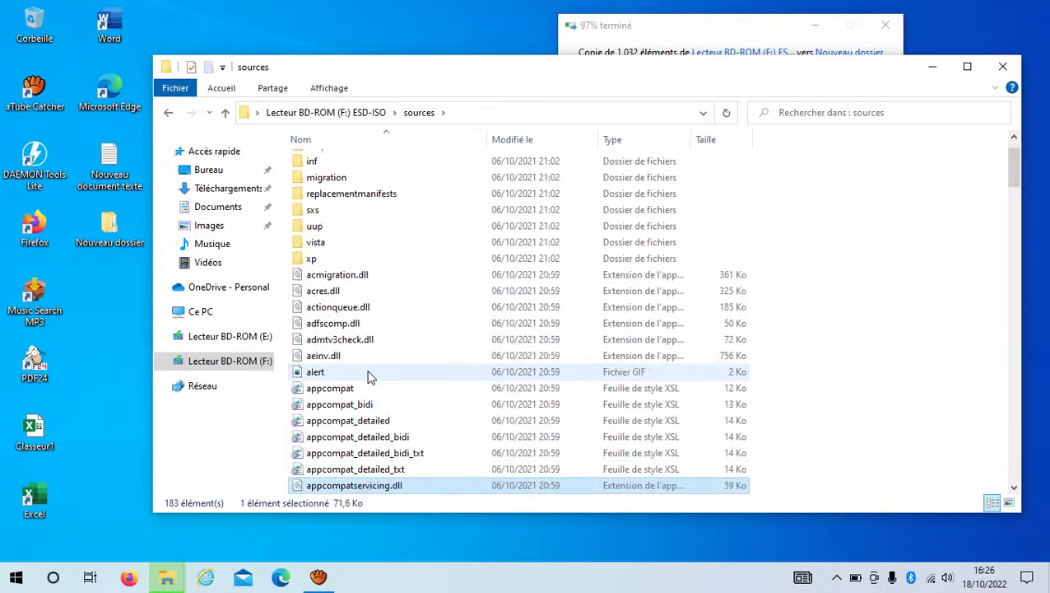
pyautogui.press('Up')
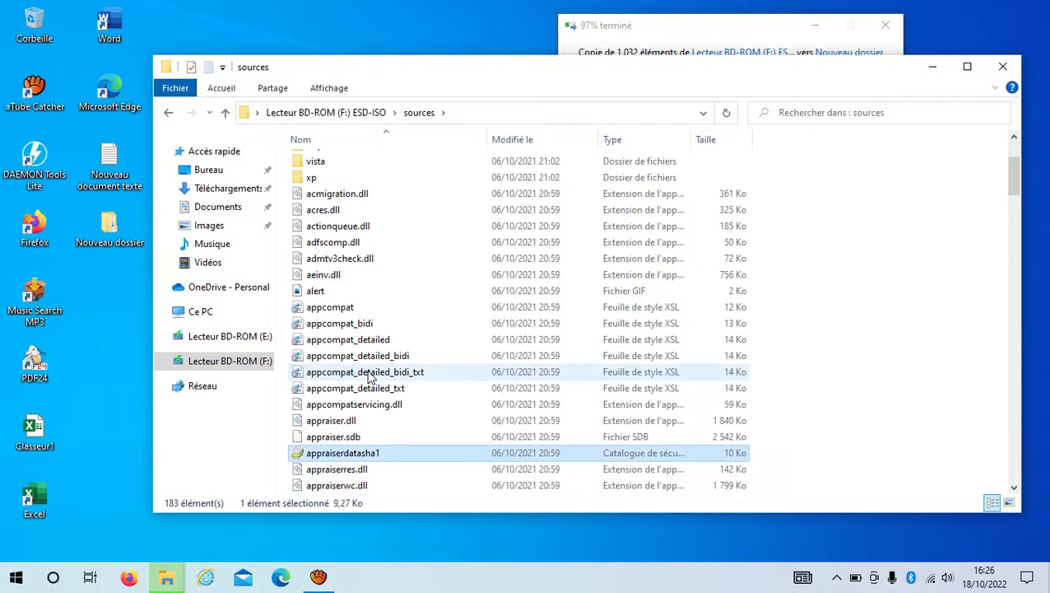
pyautogui.press('Up')
pyautogui.press('Down')
pyautogui.press('Down')
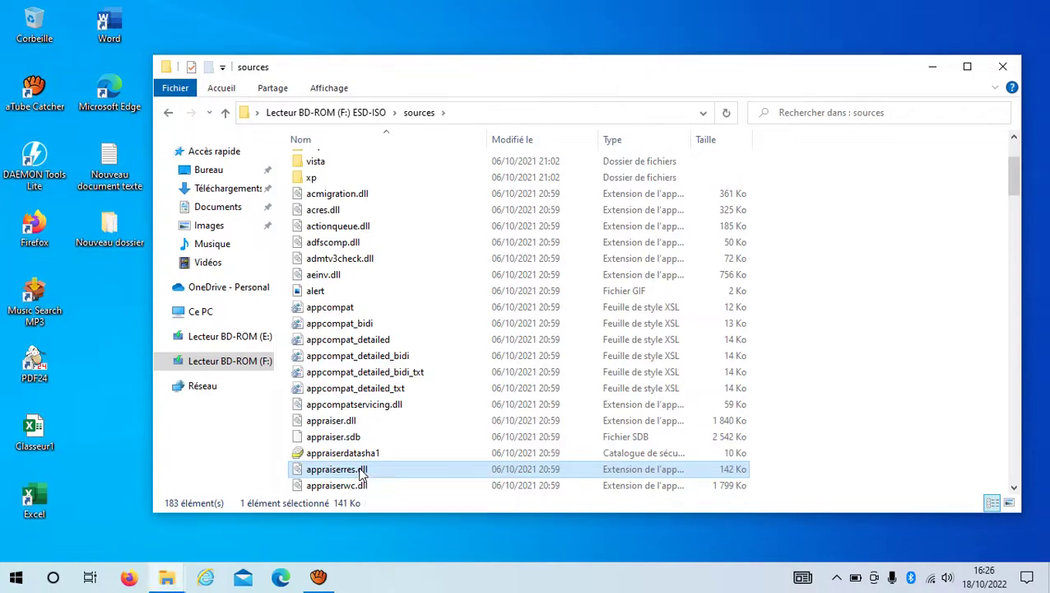
pyautogui.rightClick(359, 470)
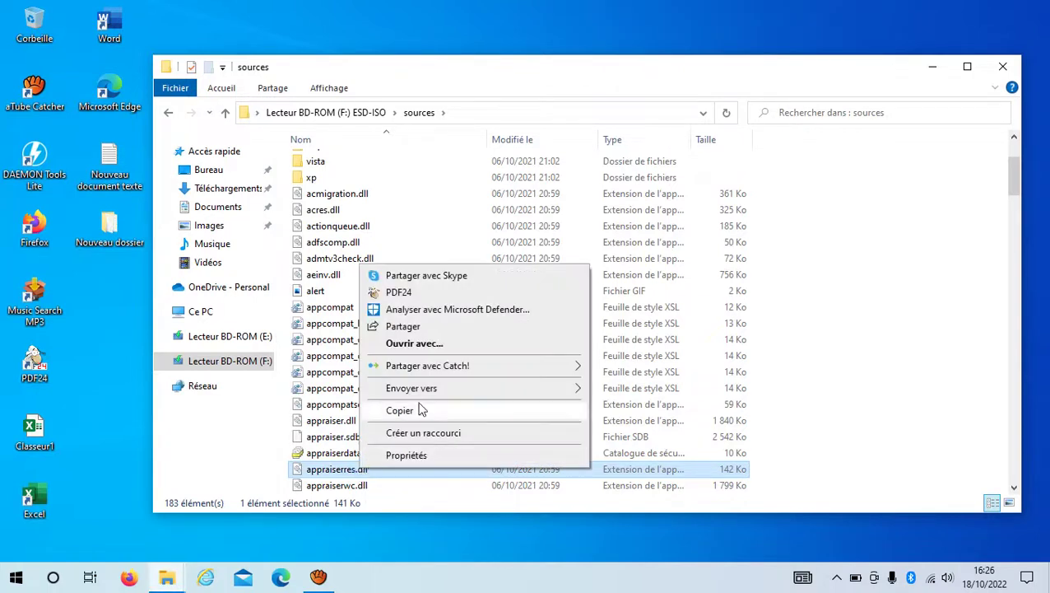
pyautogui.click(423, 414)
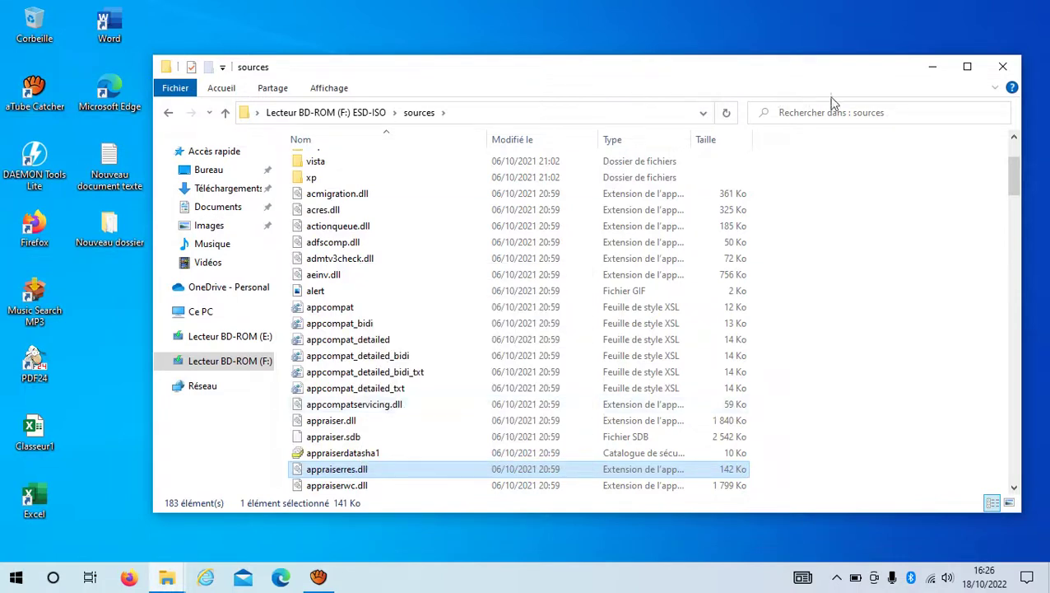
pyautogui.click(1003, 66)
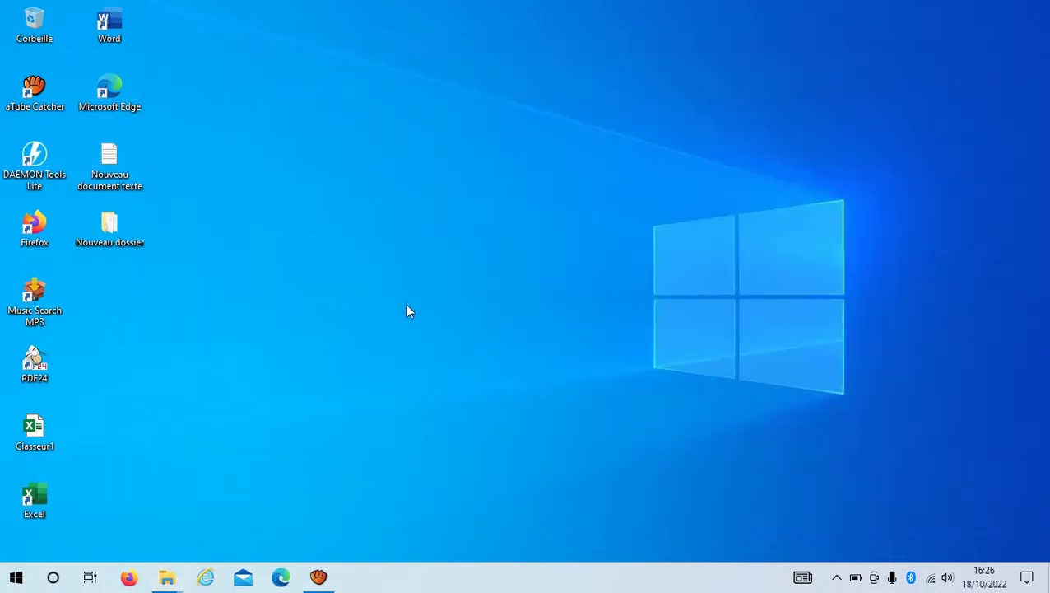
# - Open the sources folder inside the Nouveau dossier folder on the desktop
pyautogui.doubleClick(112, 237)
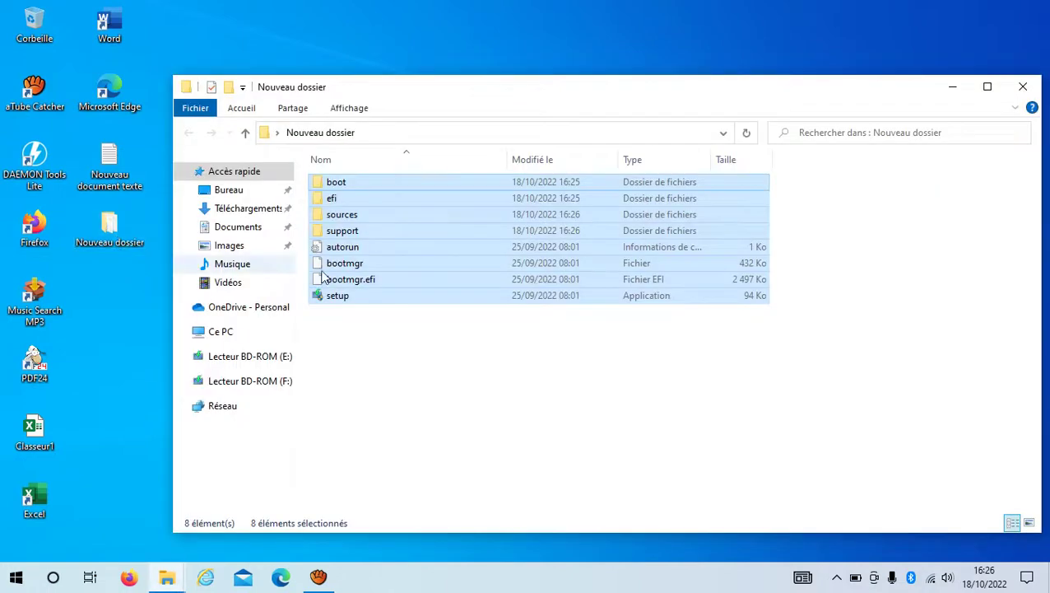
pyautogui.click(497, 370)
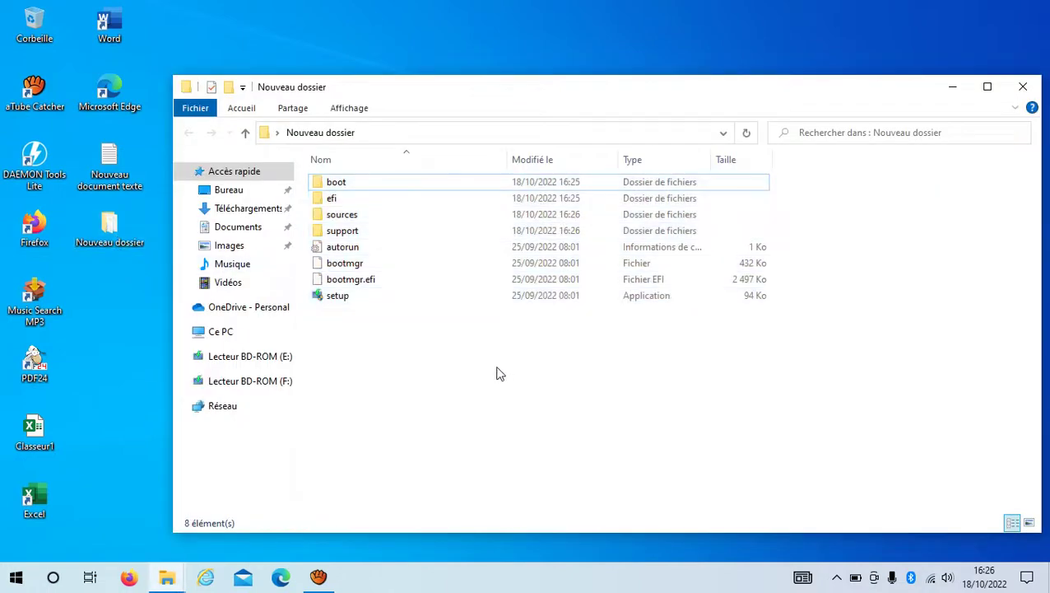
pyautogui.doubleClick(393, 215)
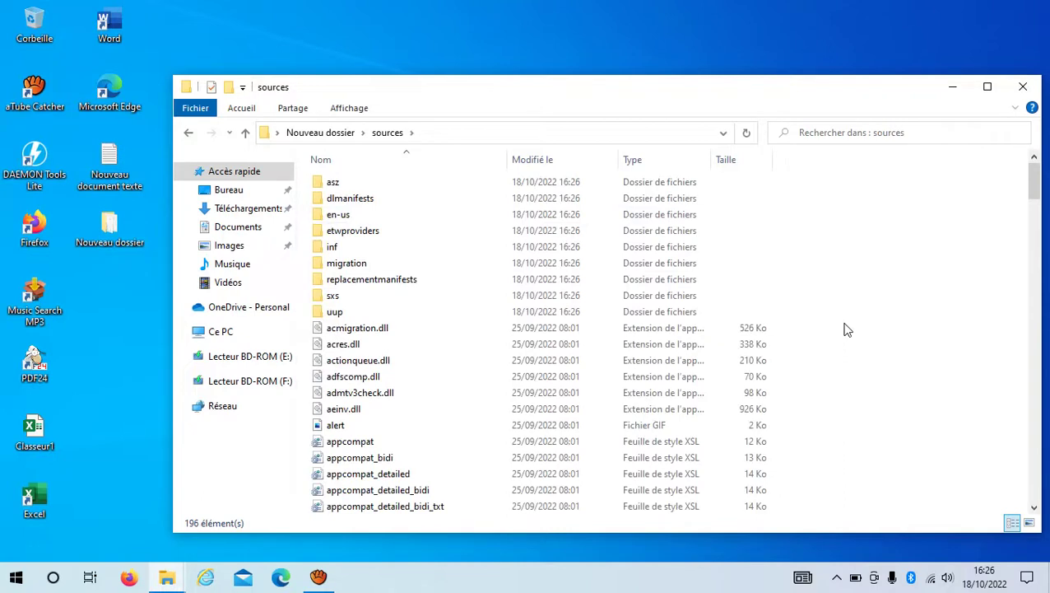
# - Paste the copied appraiserres.dll into this sources folder, replacing the existing file, and close the window
pyautogui.hotkey('ctrl', 'v')
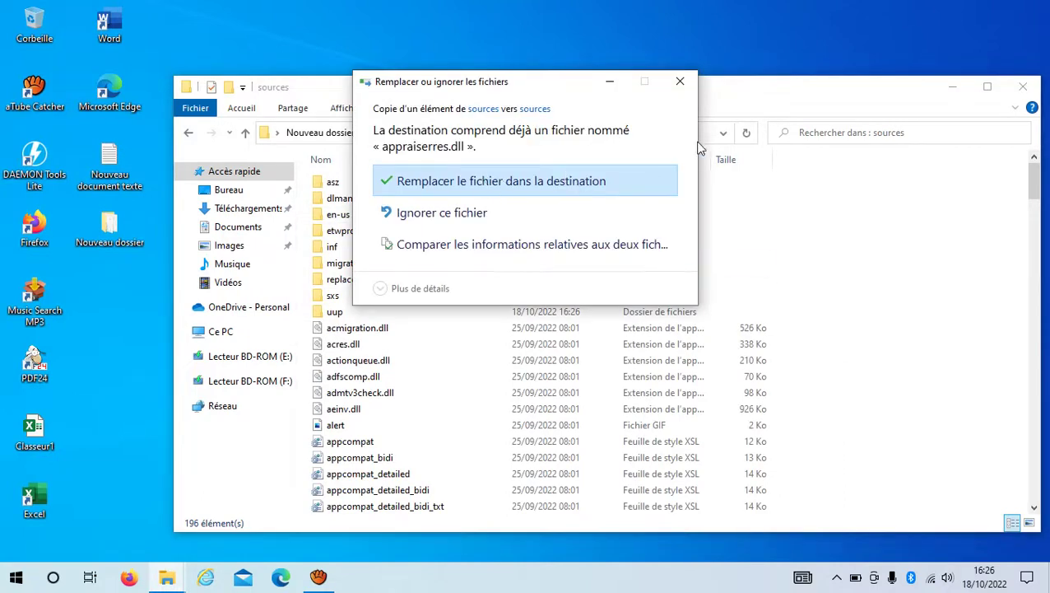
pyautogui.click(680, 81)
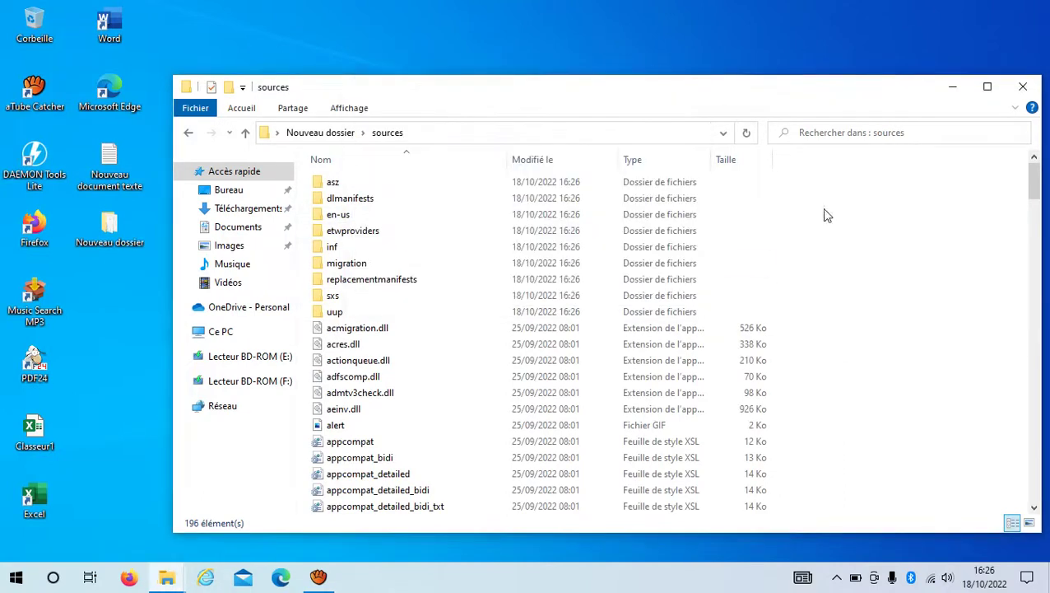
pyautogui.rightClick(824, 208)
pyautogui.click(872, 316)
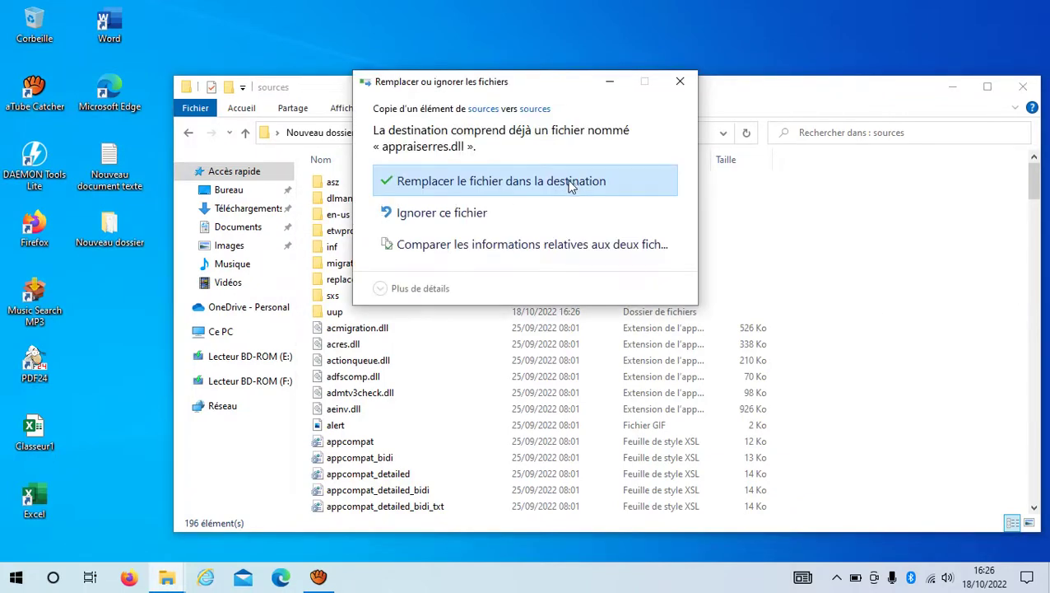
pyautogui.click(571, 186)
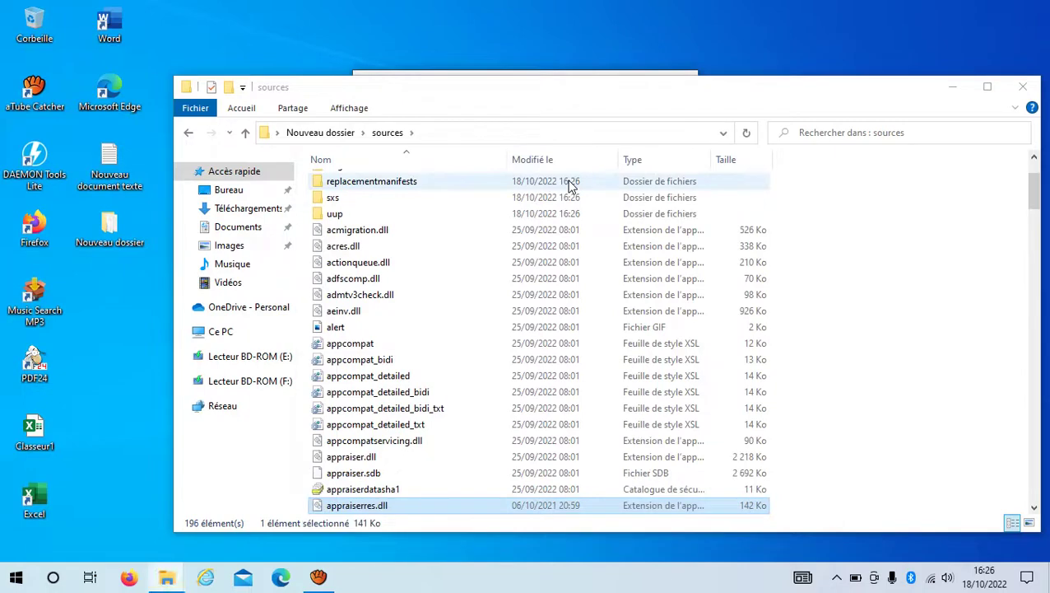
pyautogui.click(911, 371)
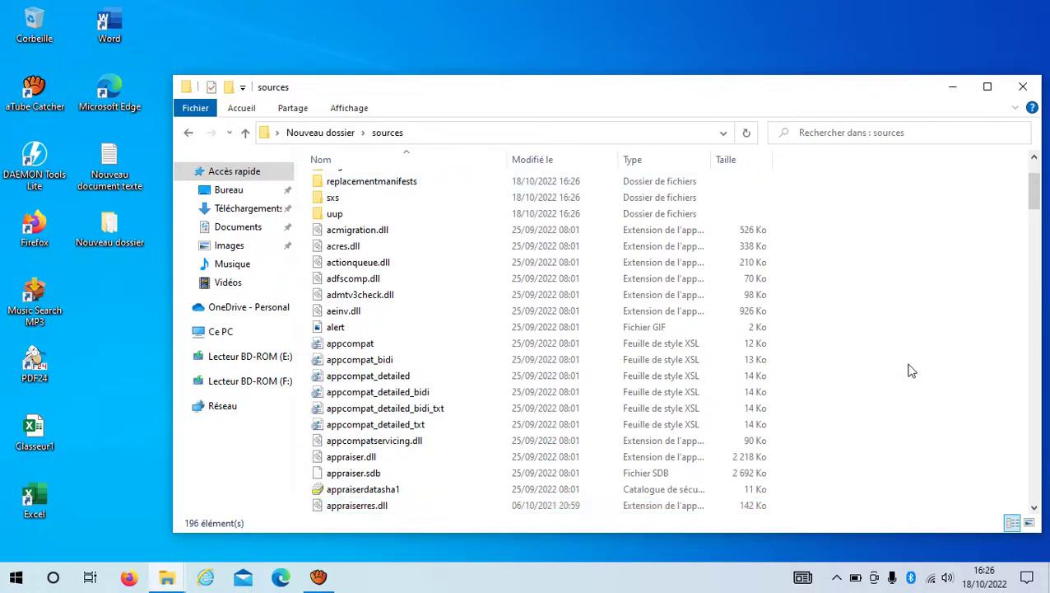
pyautogui.scroll(-3, 912, 371)
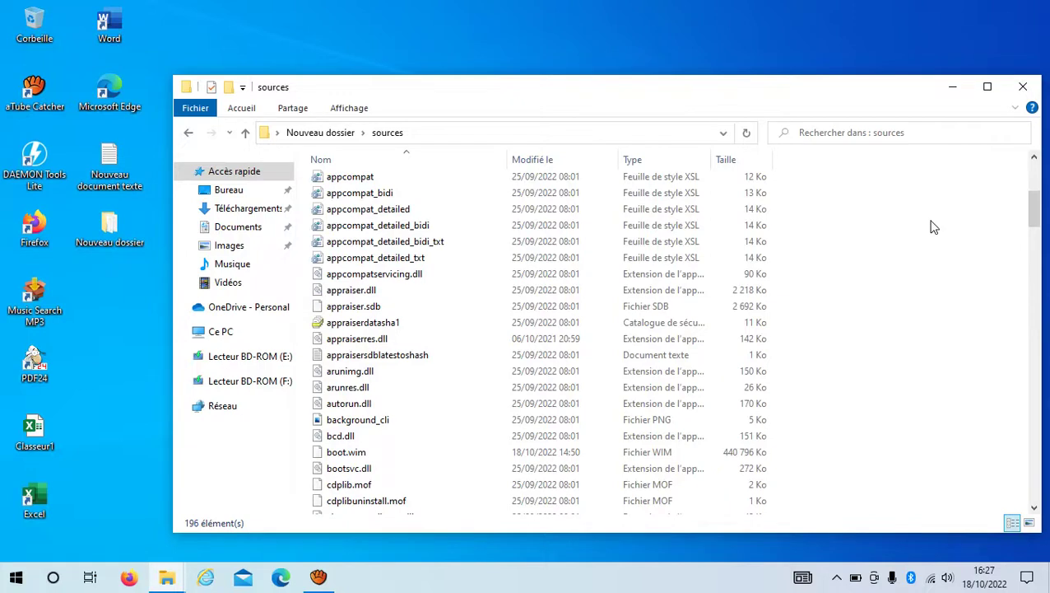
pyautogui.click(1030, 93)
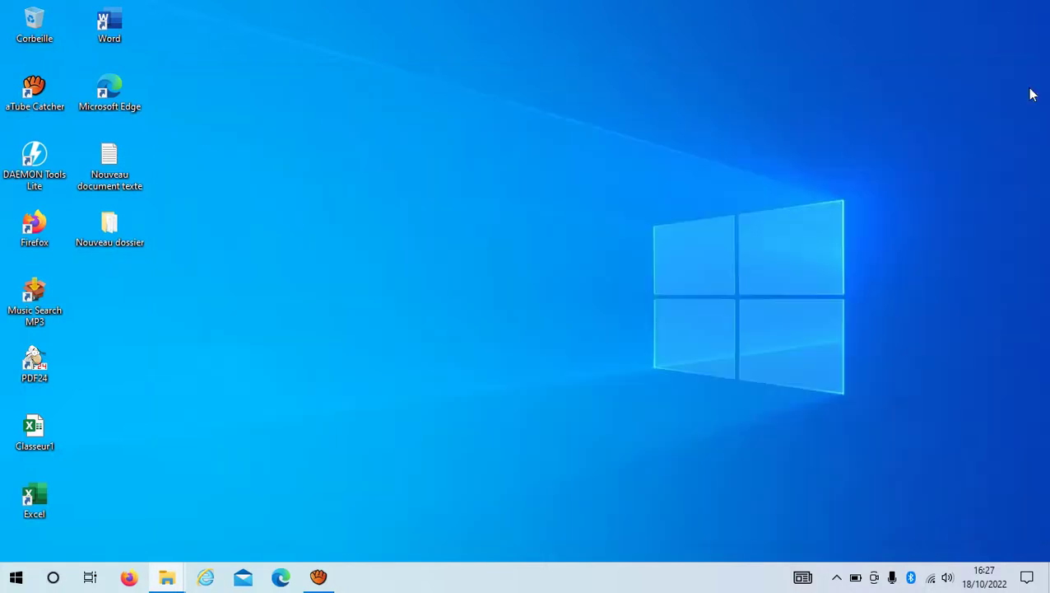
# - Run setup from the desktop's Nouveau dossier folder and continue past the Install Windows 11 page with the default options
pyautogui.rightClick(627, 85)
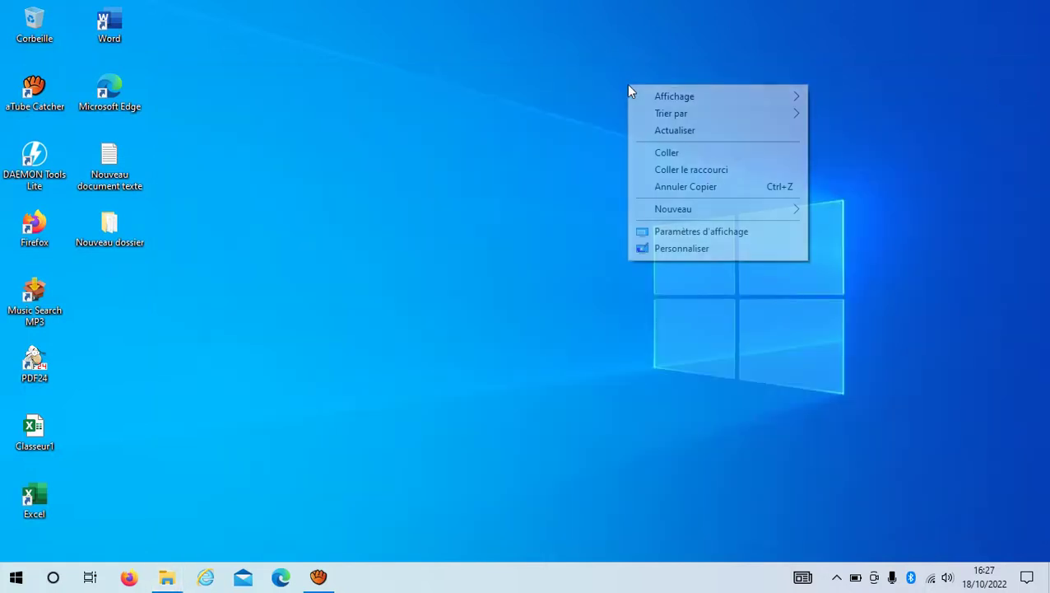
pyautogui.click(658, 132)
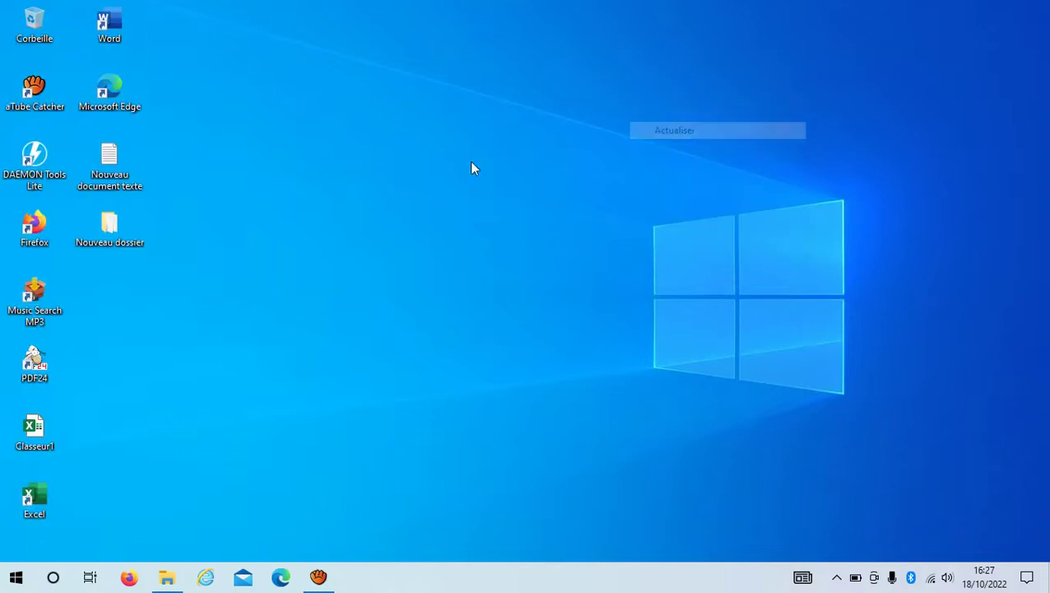
pyautogui.doubleClick(124, 226)
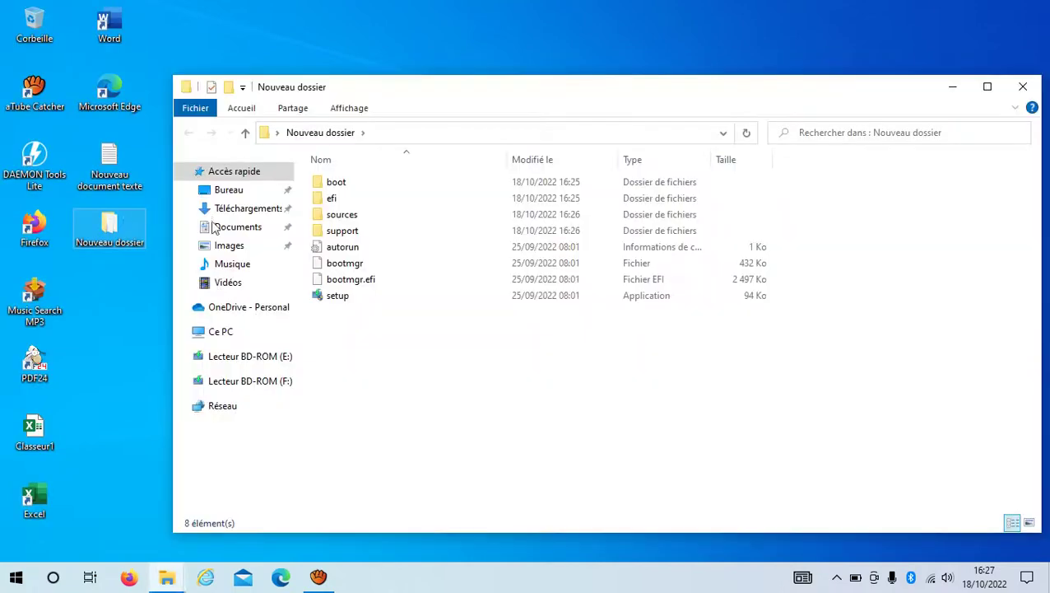
pyautogui.click(352, 300)
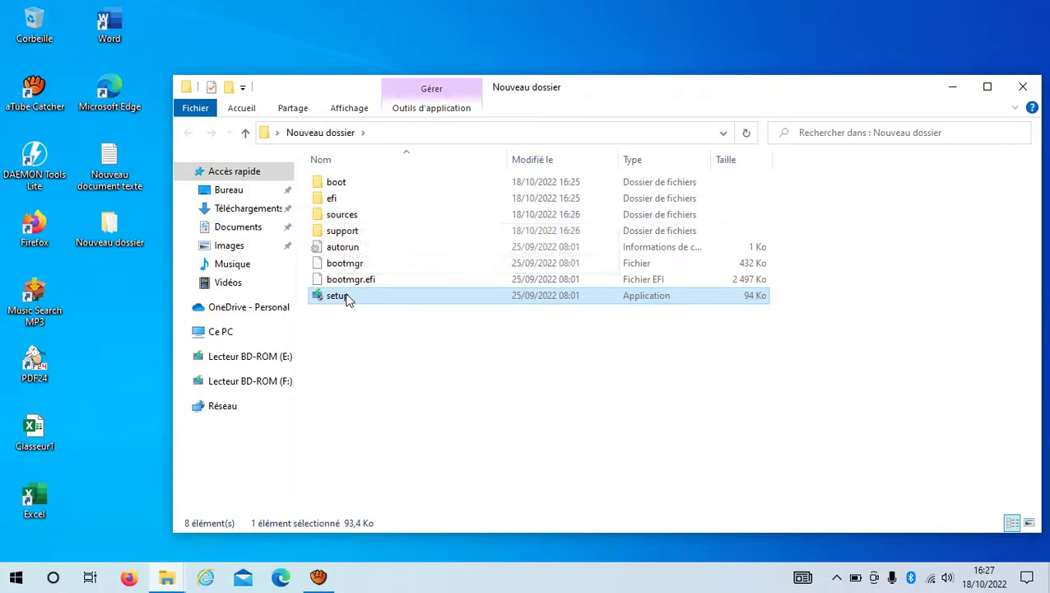
pyautogui.doubleClick(345, 298)
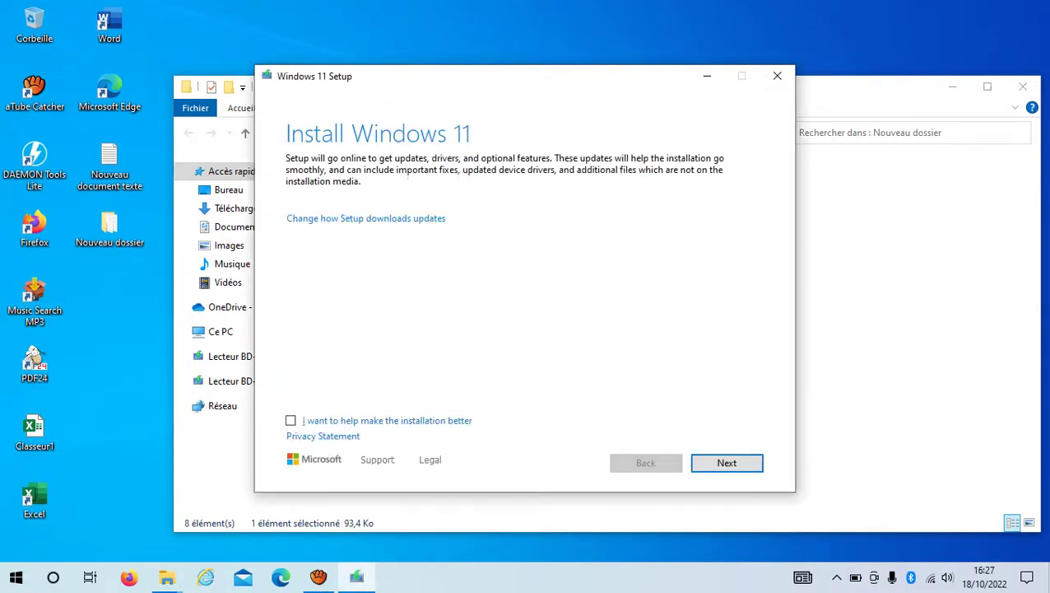
pyautogui.press('Return')
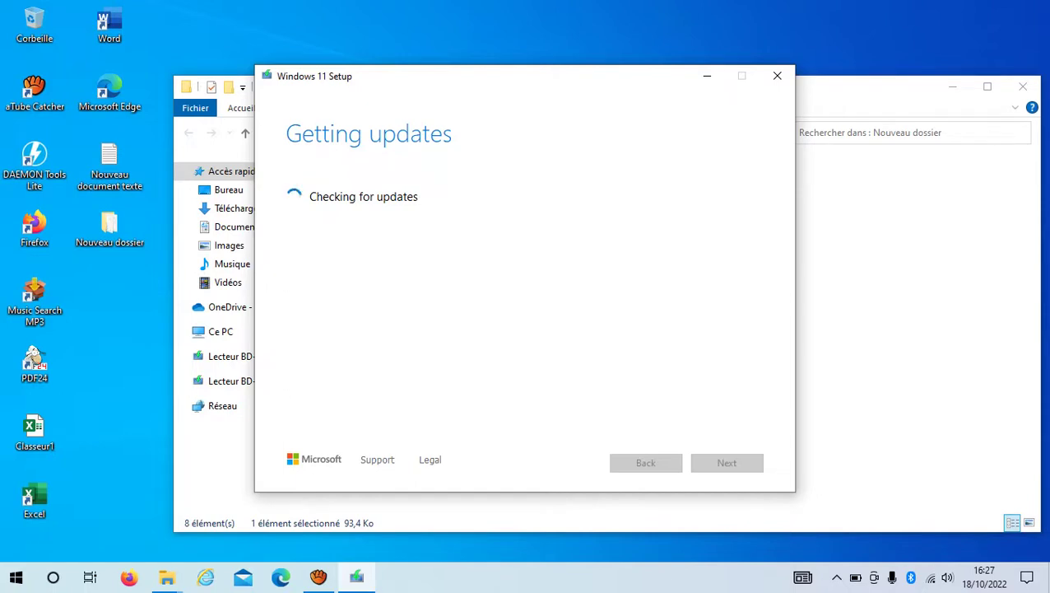
# - Minimize the Nouveau dossier window behind Windows 11 Setup and refresh the desktop
pyautogui.click(961, 91)
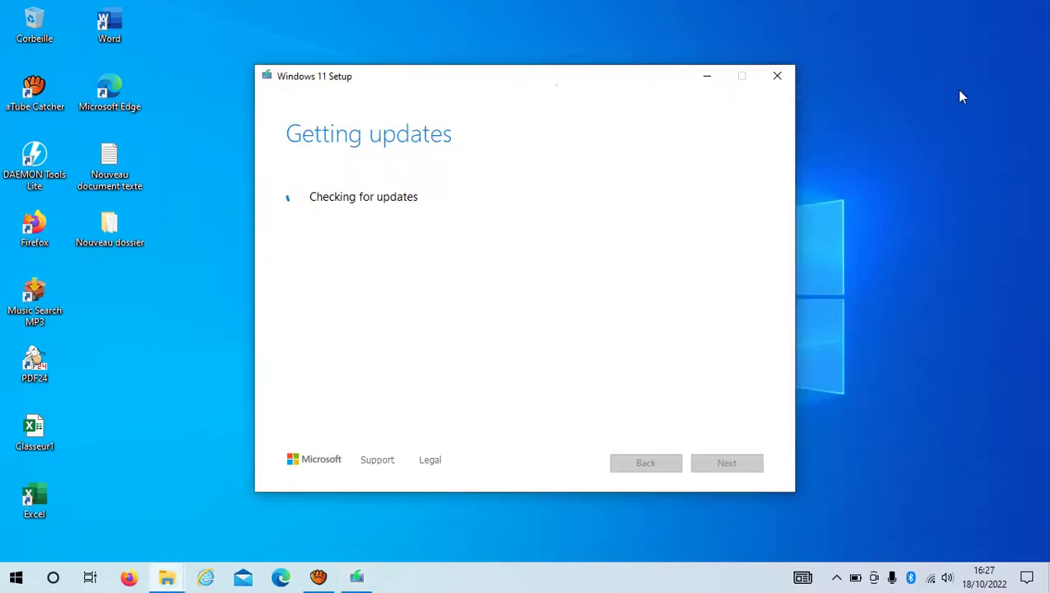
pyautogui.rightClick(959, 91)
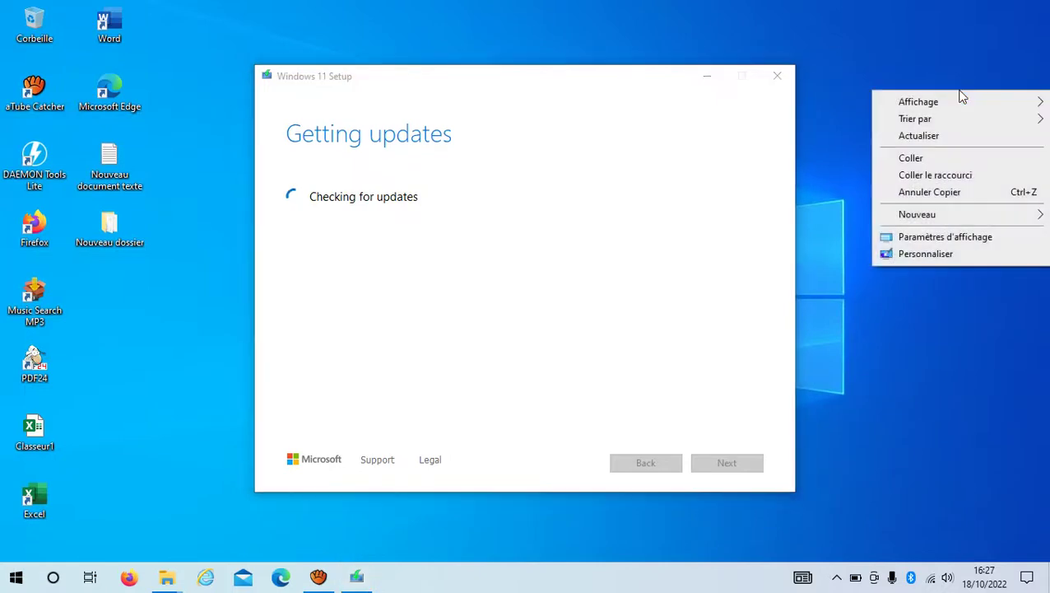
pyautogui.click(957, 136)
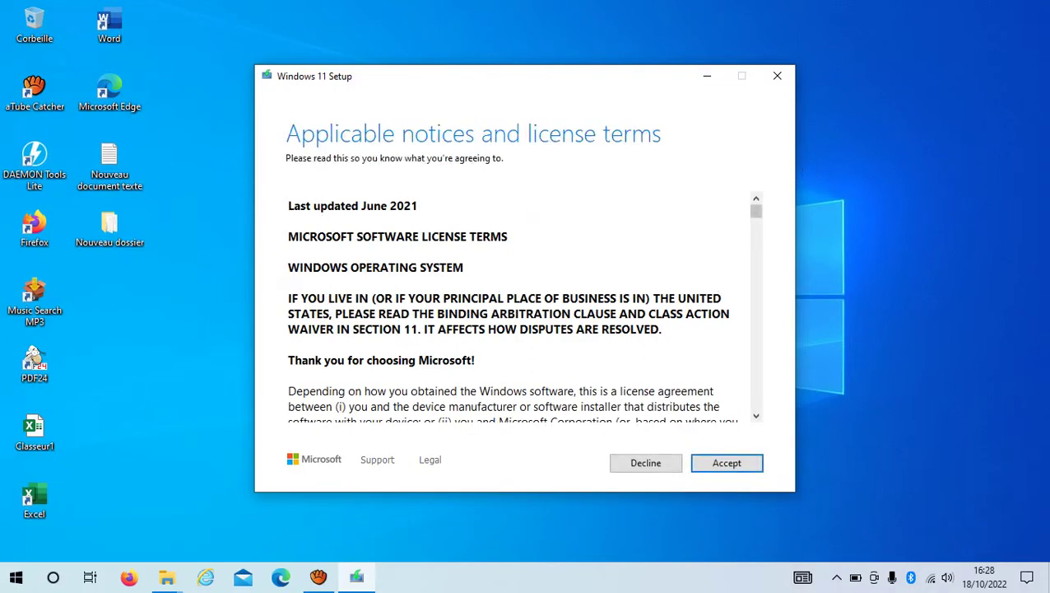
# - Skim the Microsoft software license terms in Windows 11 Setup and accept them
pyautogui.scroll(-1, 721, 232)
pyautogui.scroll(-4, 518, 309)
pyautogui.scroll(5, 519, 309)
pyautogui.click(727, 463)
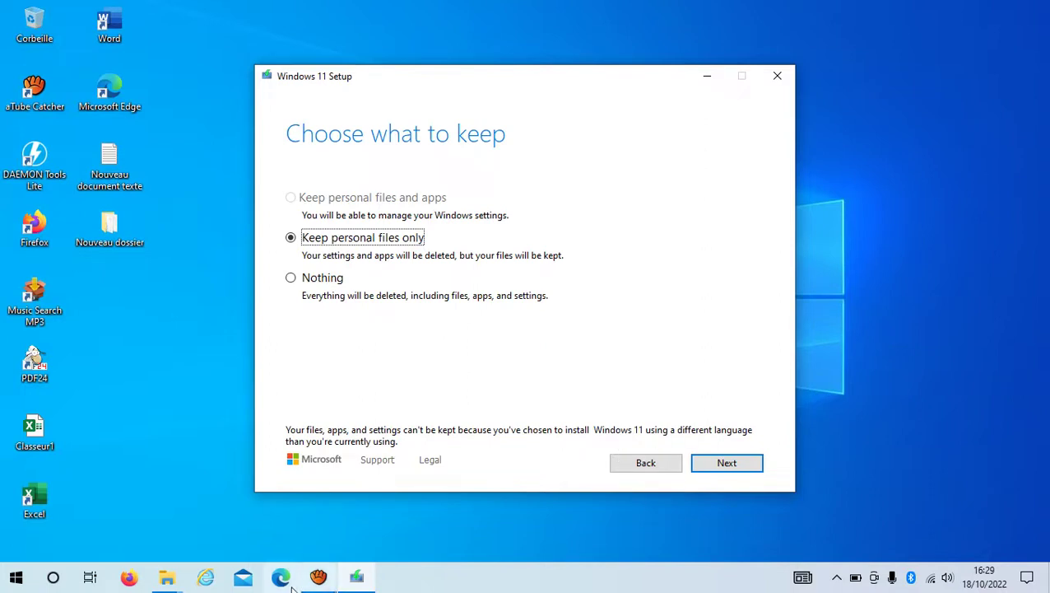
pyautogui.click(316, 583)
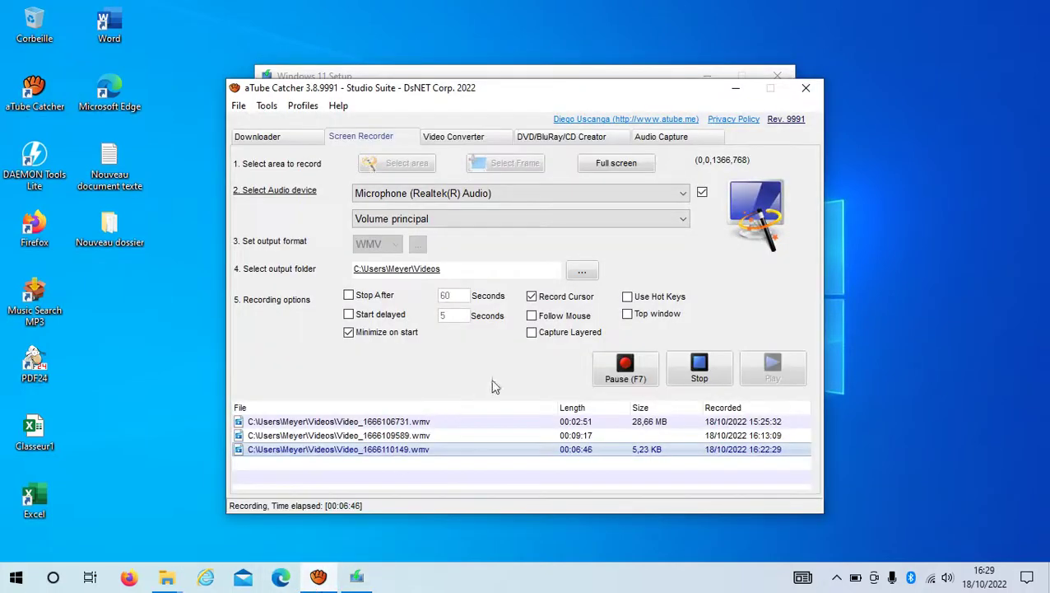